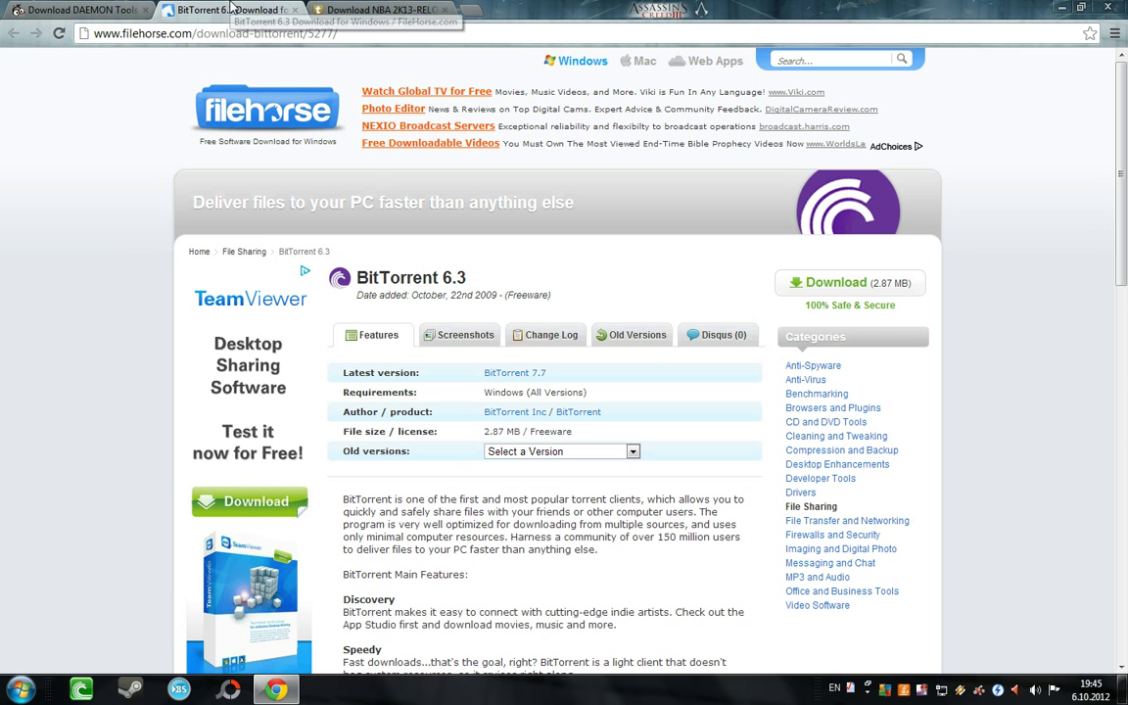
Step: Start the BitTorrent 6.3 download on FileHorse, cancel it, and close that tab
click(831, 285)
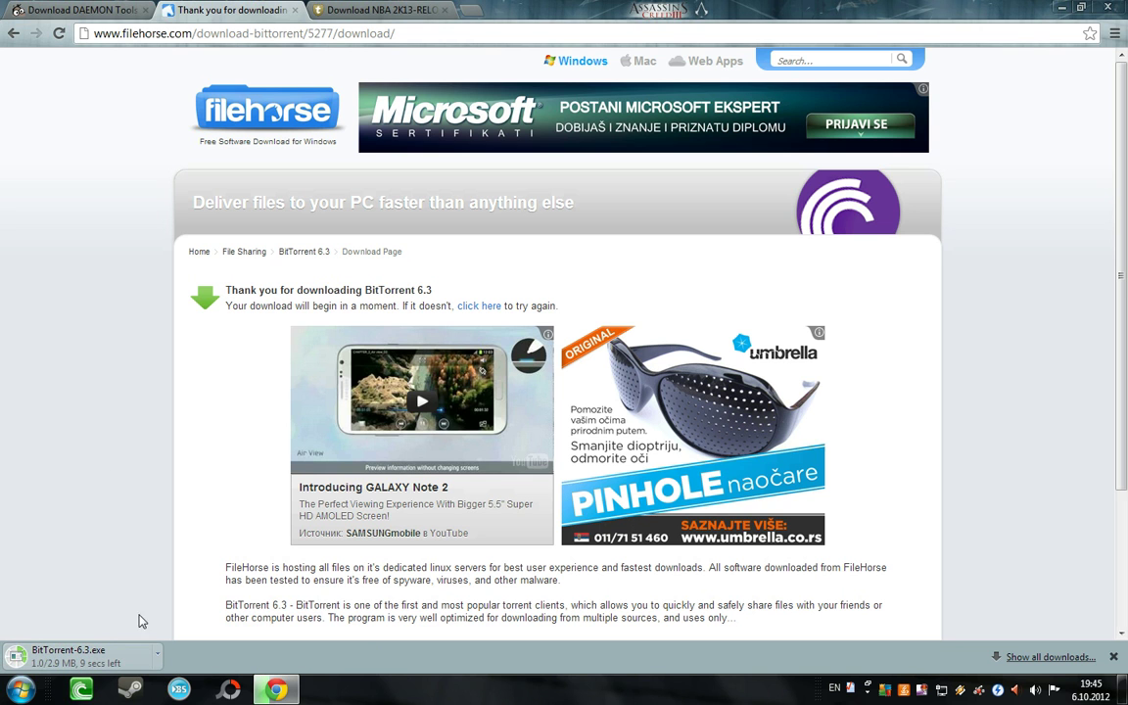
click(156, 652)
click(190, 632)
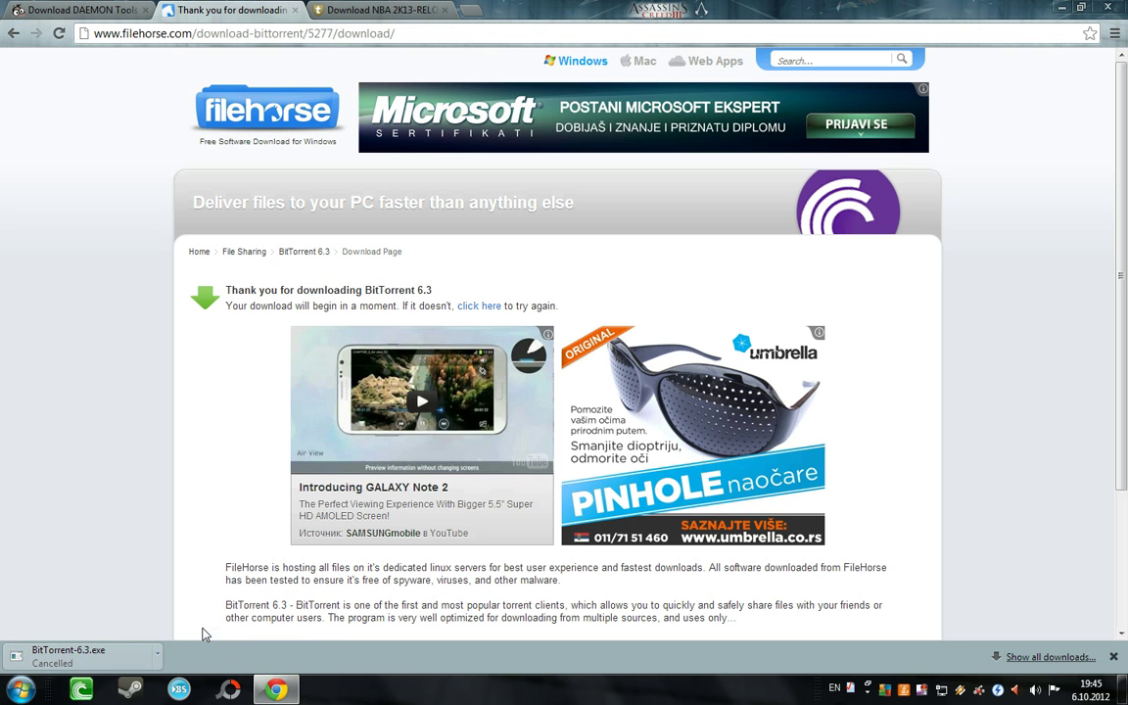
click(294, 10)
Step: Minimize the BitTorrent client and return to the FileHippo DAEMON Tools Lite 4.45.4 page
key(alt+Tab)
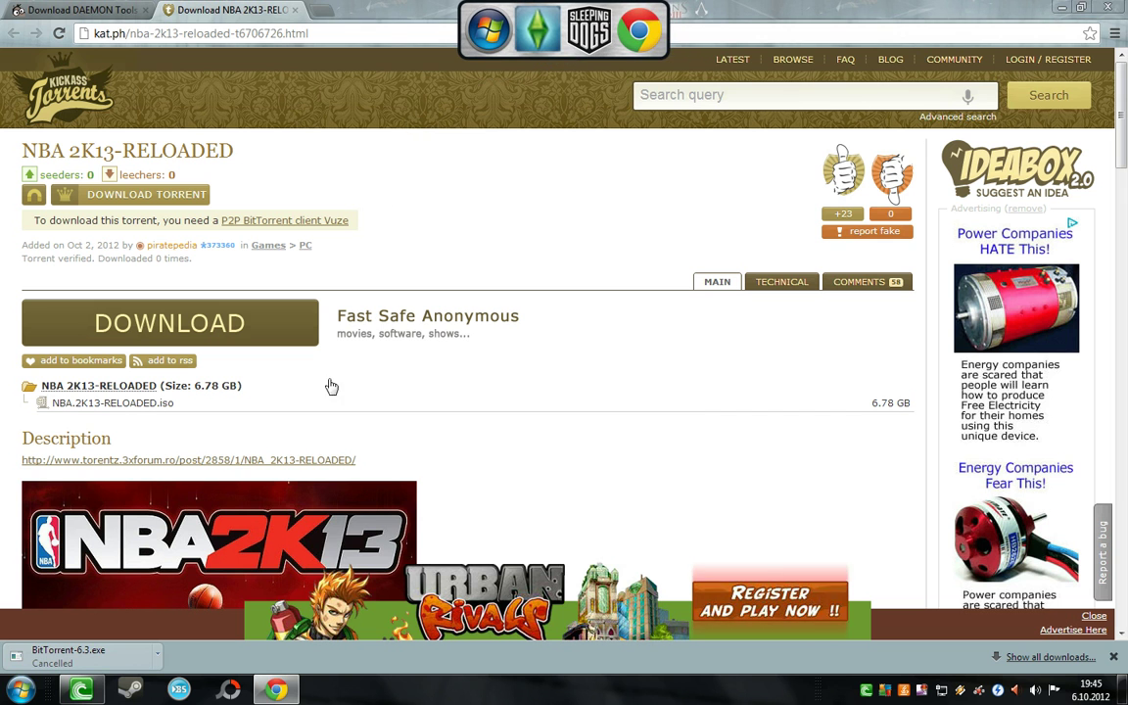
click(81, 691)
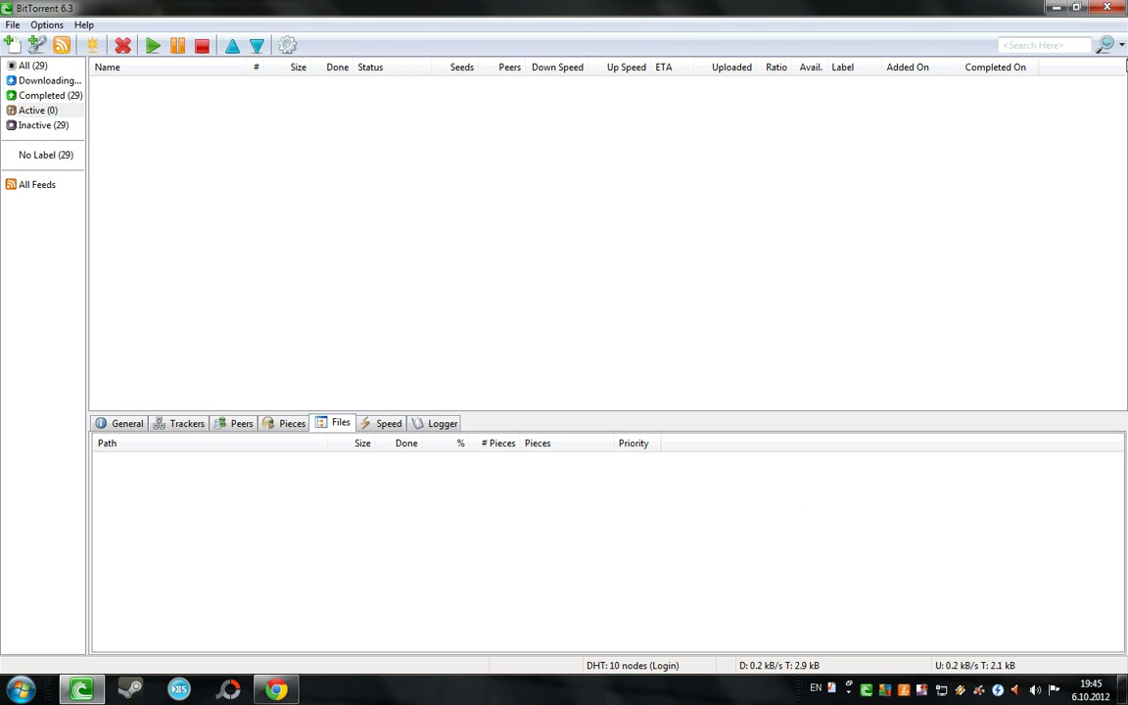
click(1106, 8)
click(78, 10)
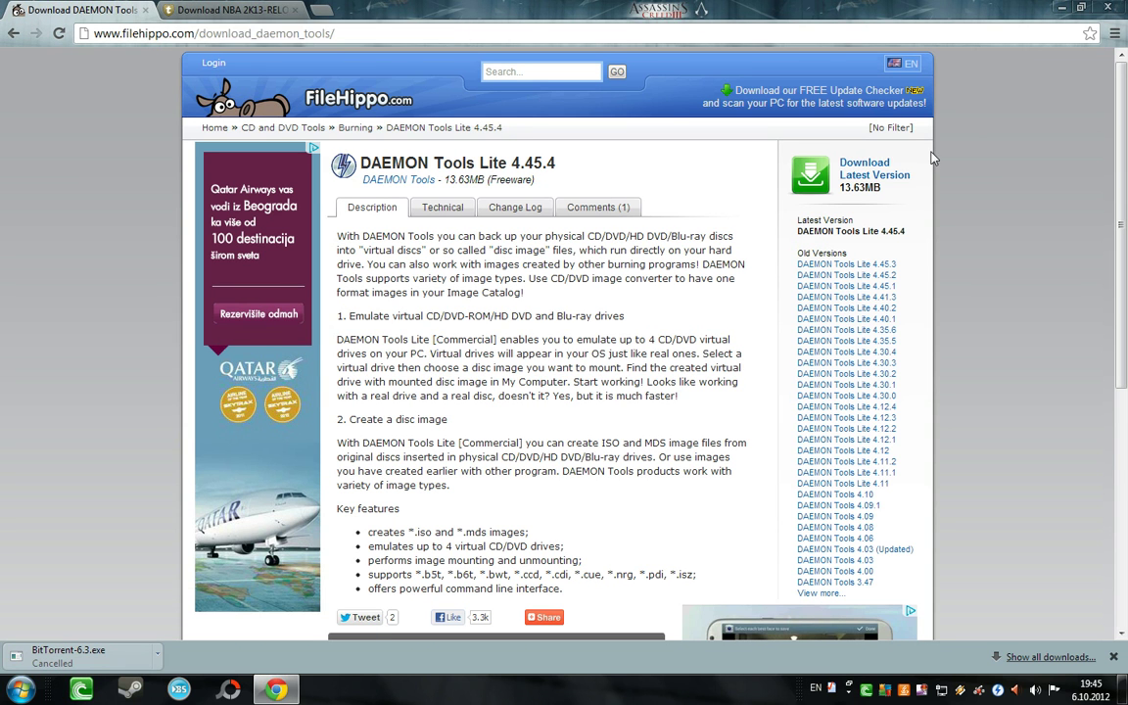
Step: Start the DTLite4454-0316.exe download, cancel it, and close the DAEMON Tools page
click(868, 173)
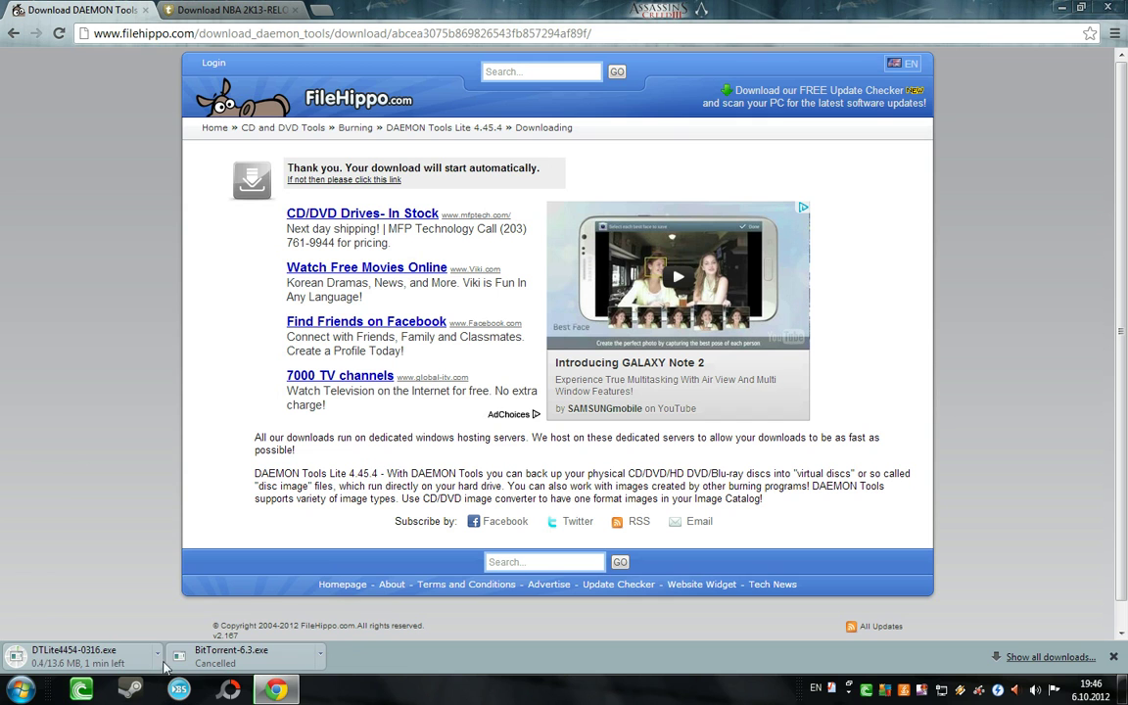
click(157, 654)
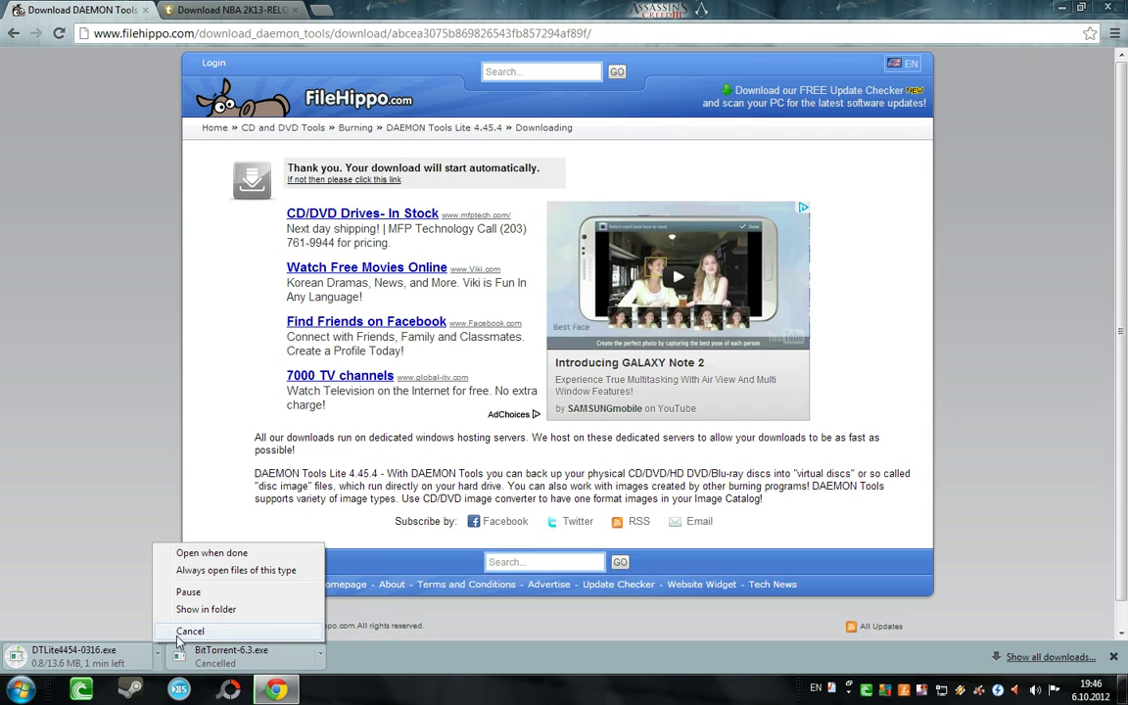
click(186, 633)
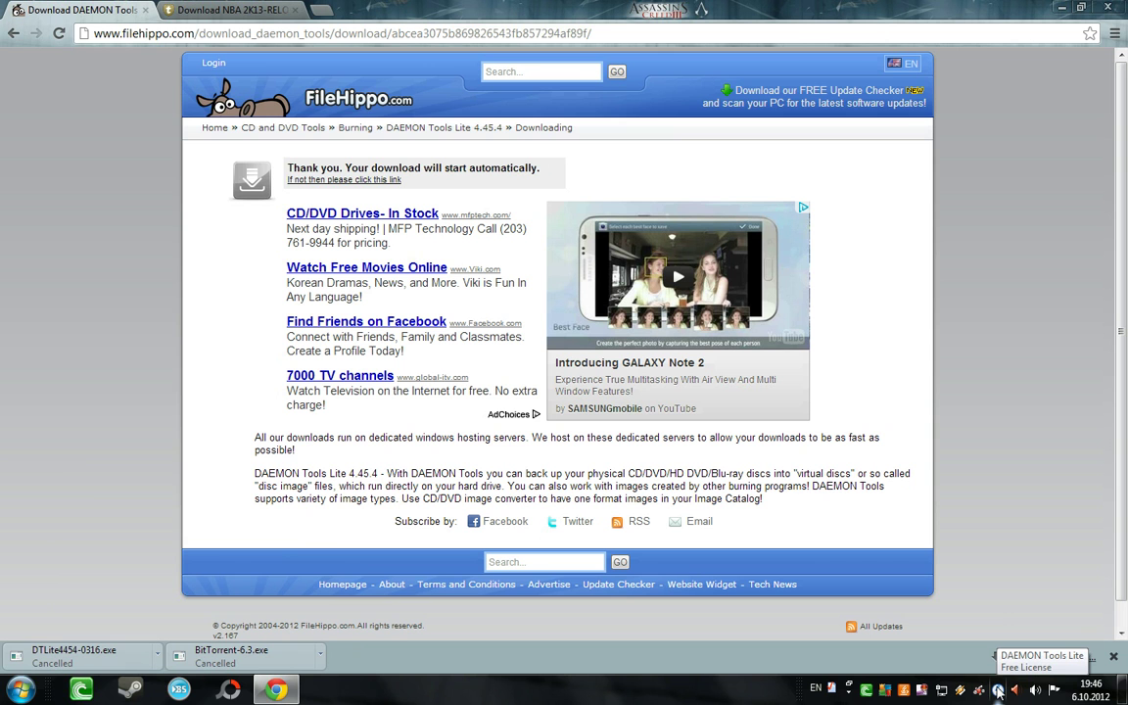
click(145, 10)
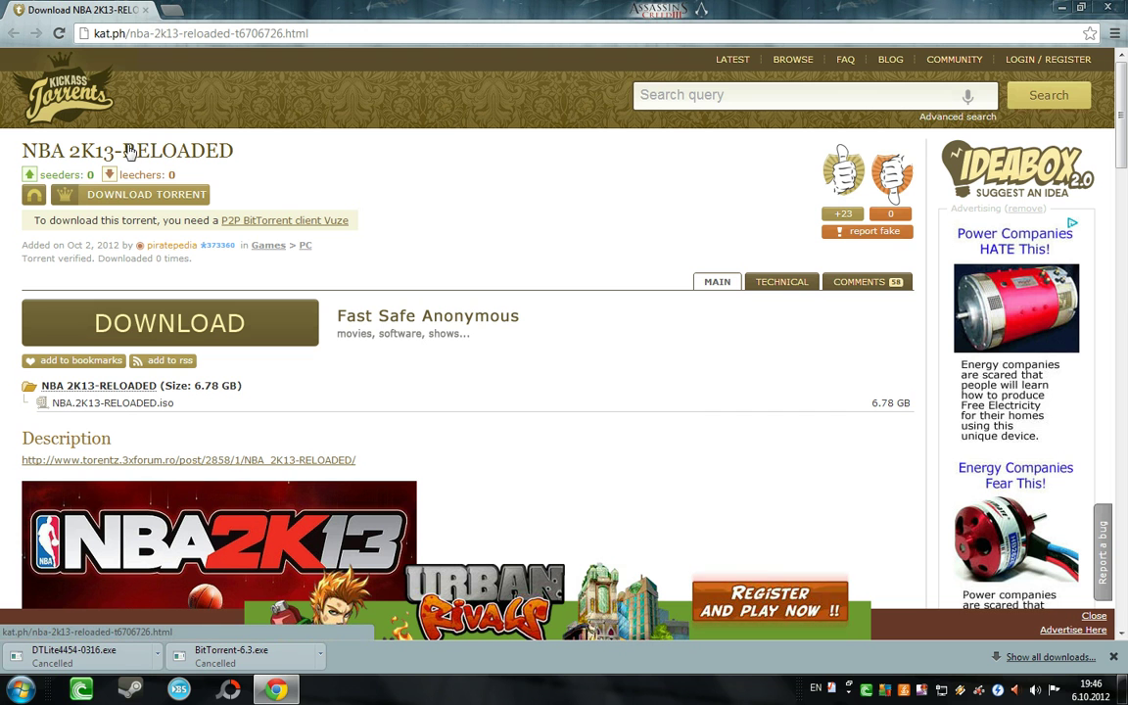
Step: Download the NBA 2K13-RELOADED .torrent from kat.ph and open it from the downloads bar
scroll(490, 267, down, 3)
scroll(489, 267, up, 3)
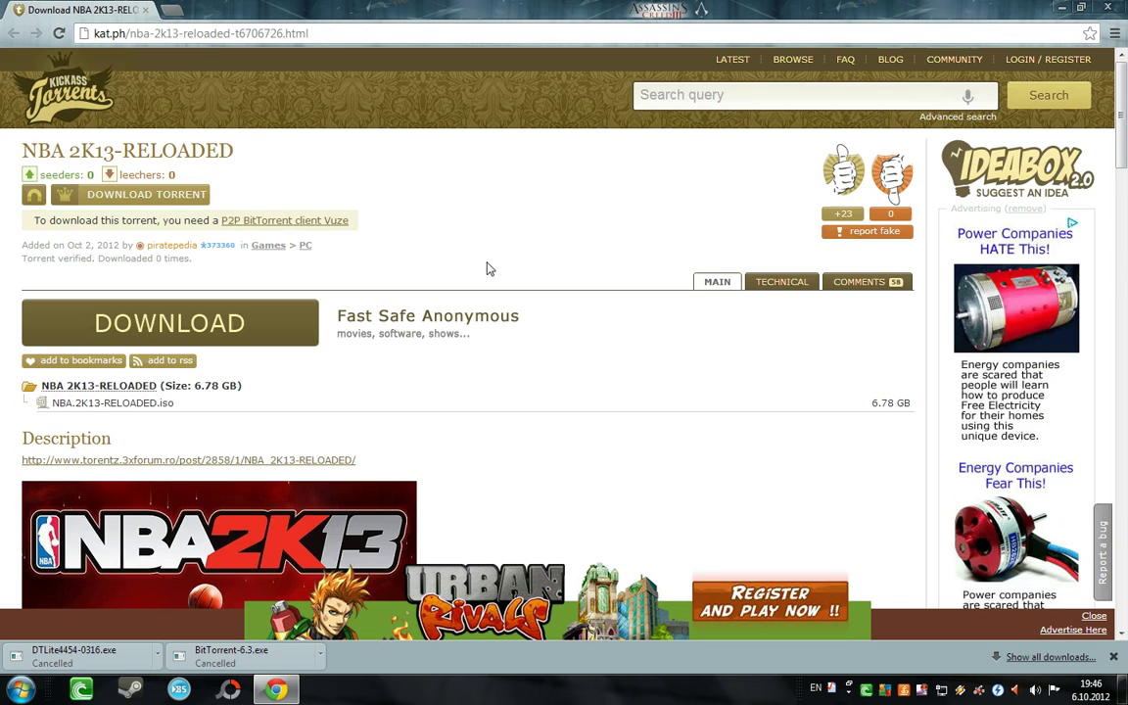
click(168, 198)
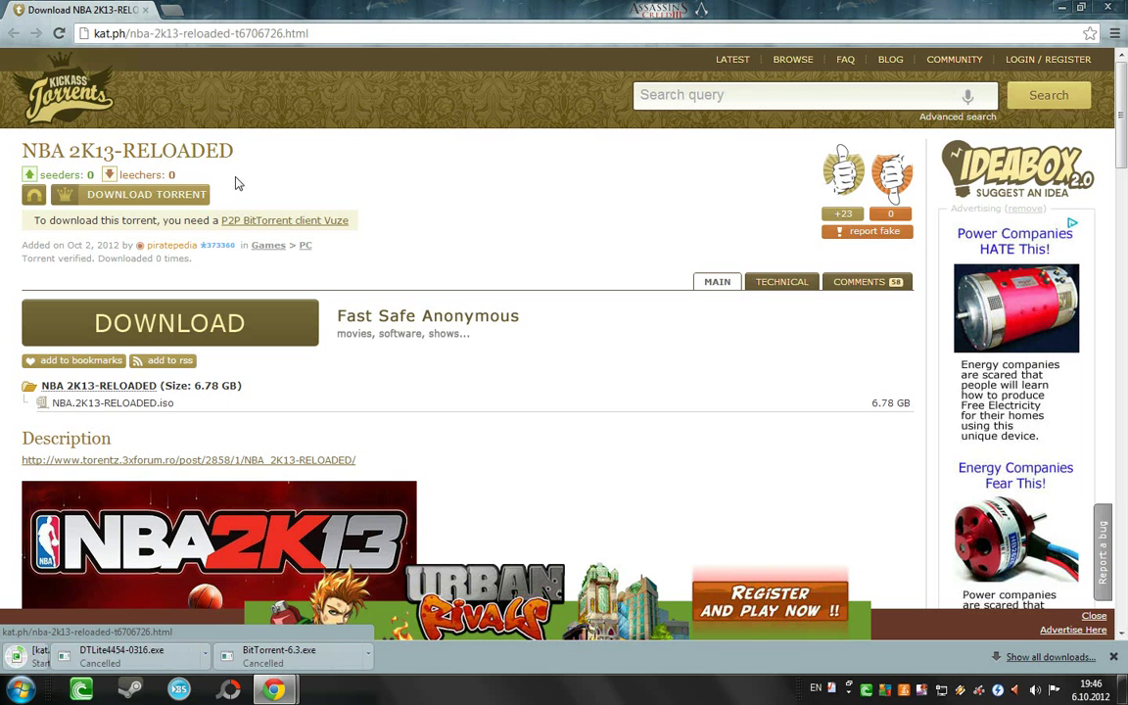
click(93, 657)
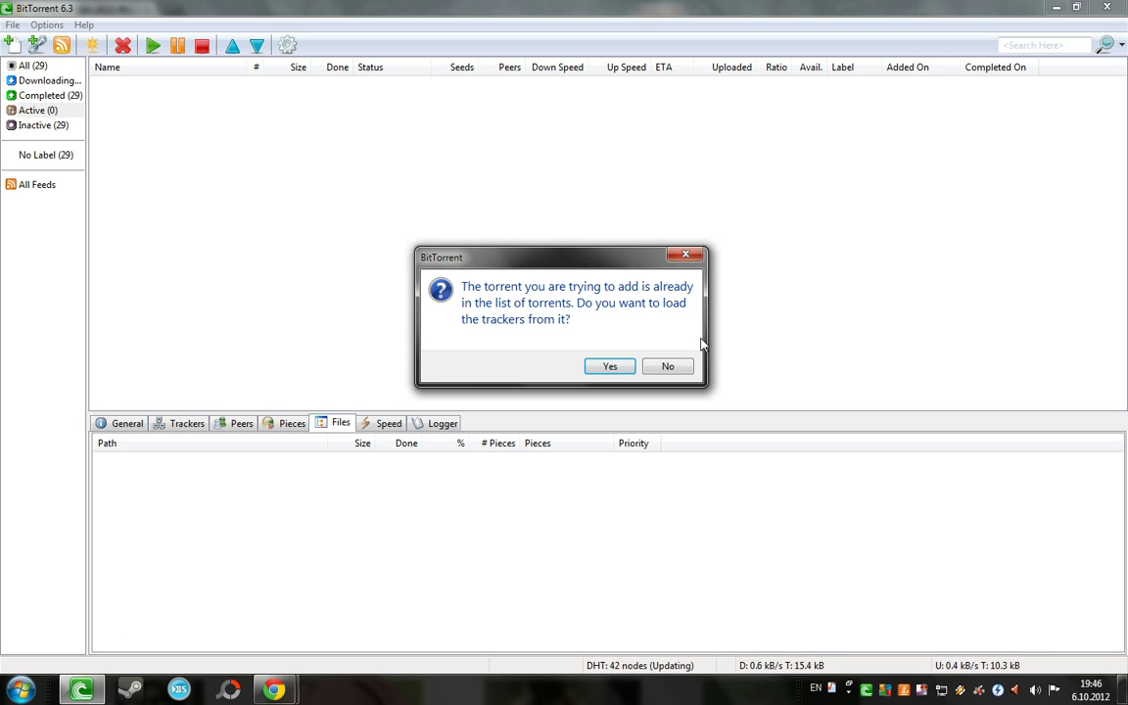
Step: Decline reloading trackers for the duplicate torrent and list the inactive torrents
click(677, 371)
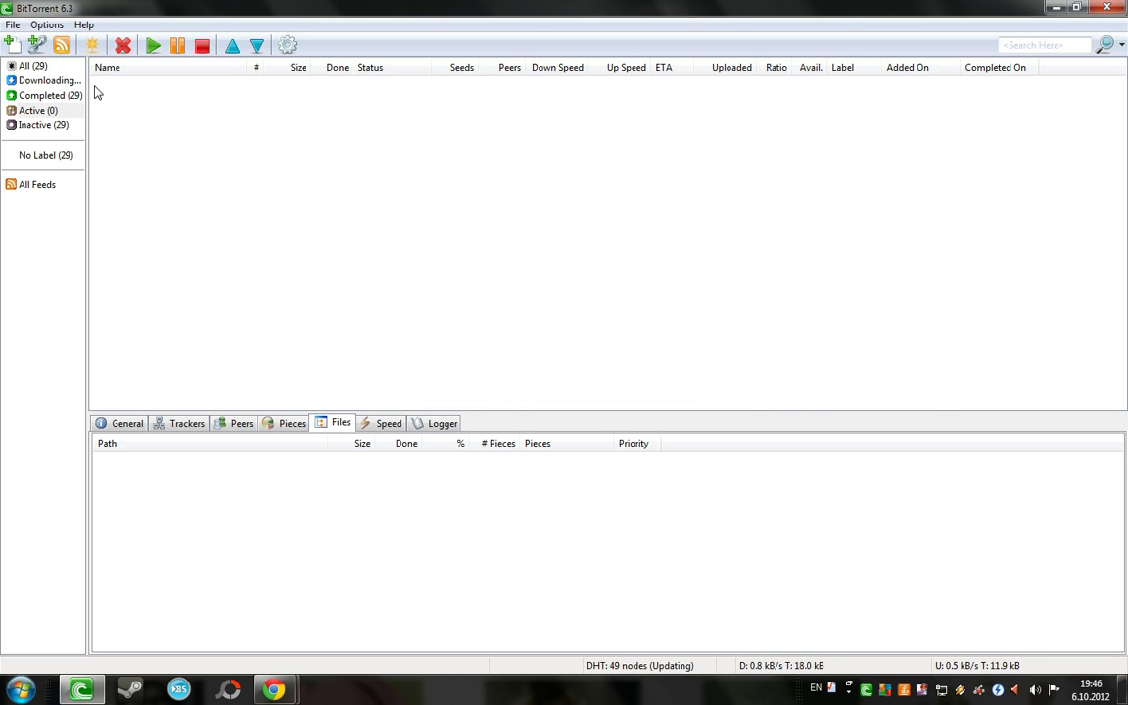
click(49, 127)
scroll(130, 209, down, 3)
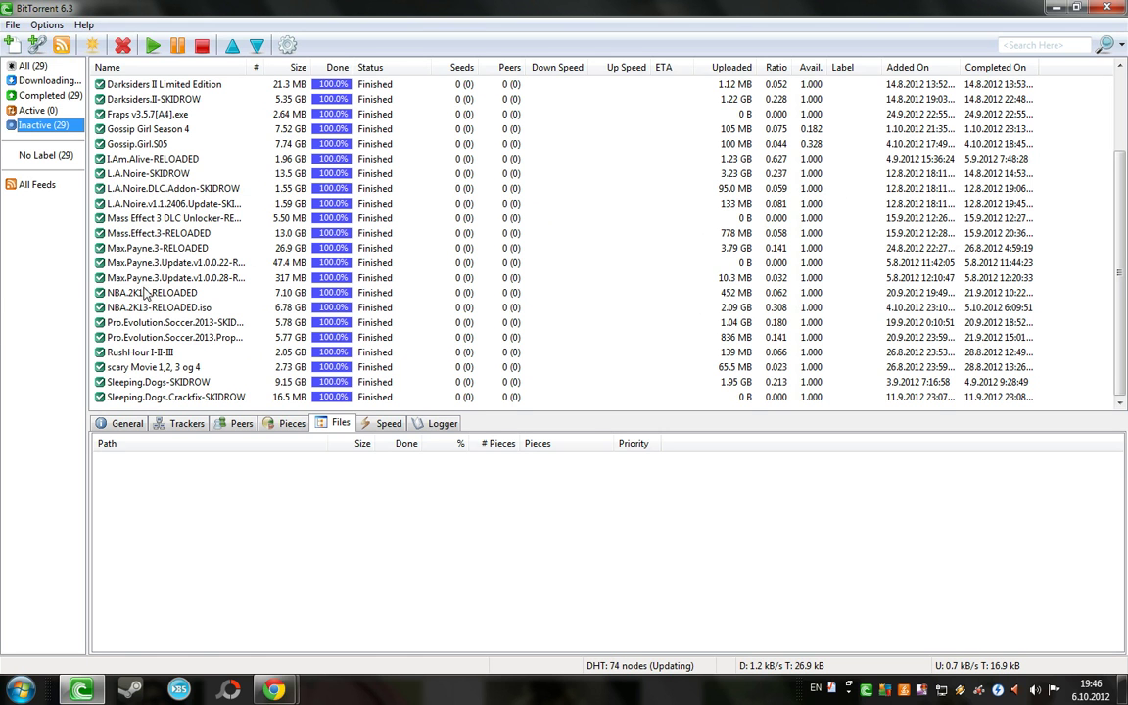
Step: Show general details of the finished 6.78 GB NBA.2K13-RELOADED.iso torrent
click(144, 253)
scroll(144, 201, up, 3)
click(153, 220)
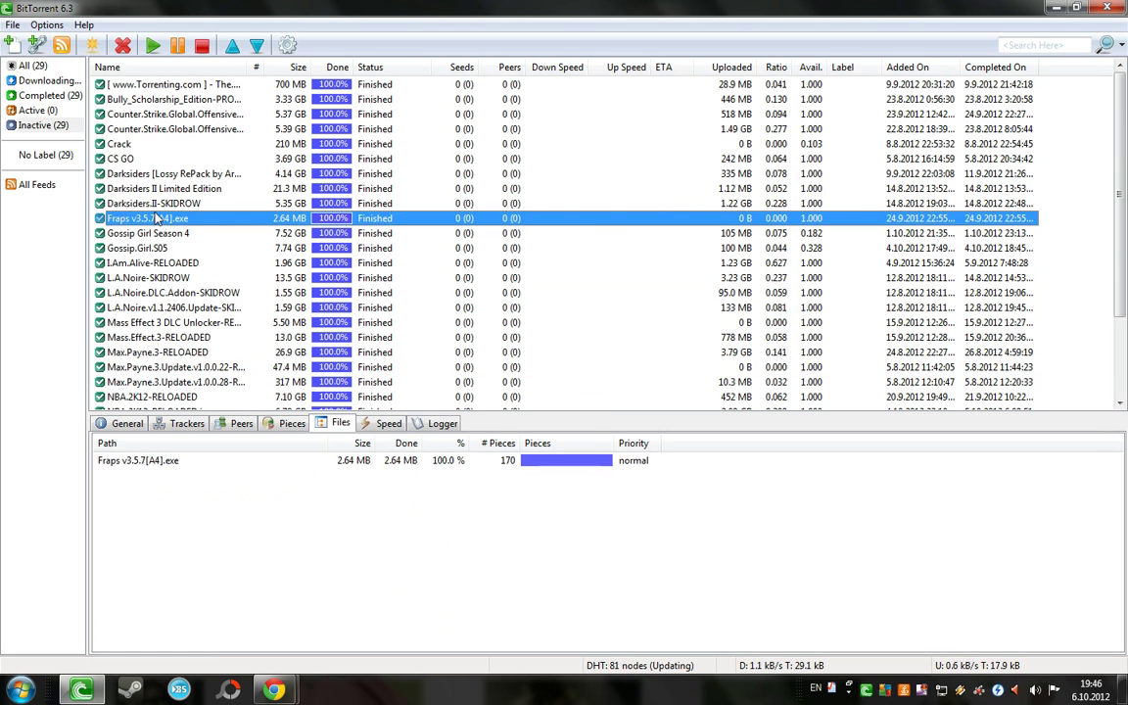
key(Down)
key(Down)
key(Down)
key(Down)
key(Down)
key(Down)
key(Down)
key(Down)
key(Down)
key(Down)
key(Down)
key(Down)
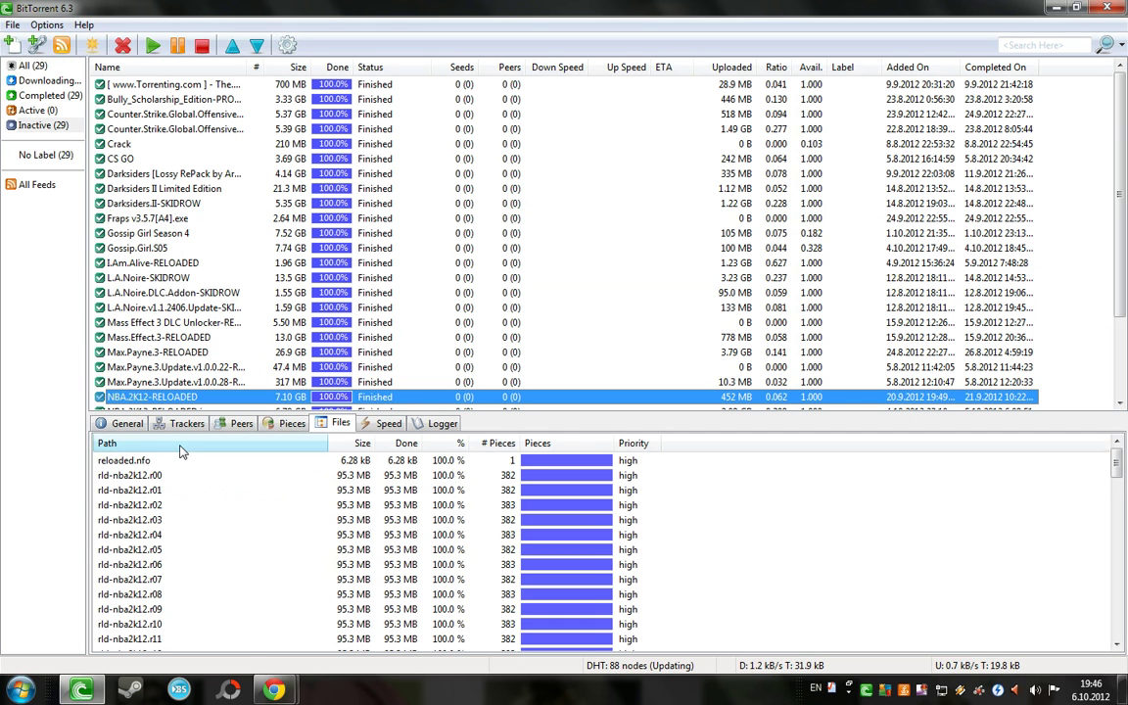
click(126, 424)
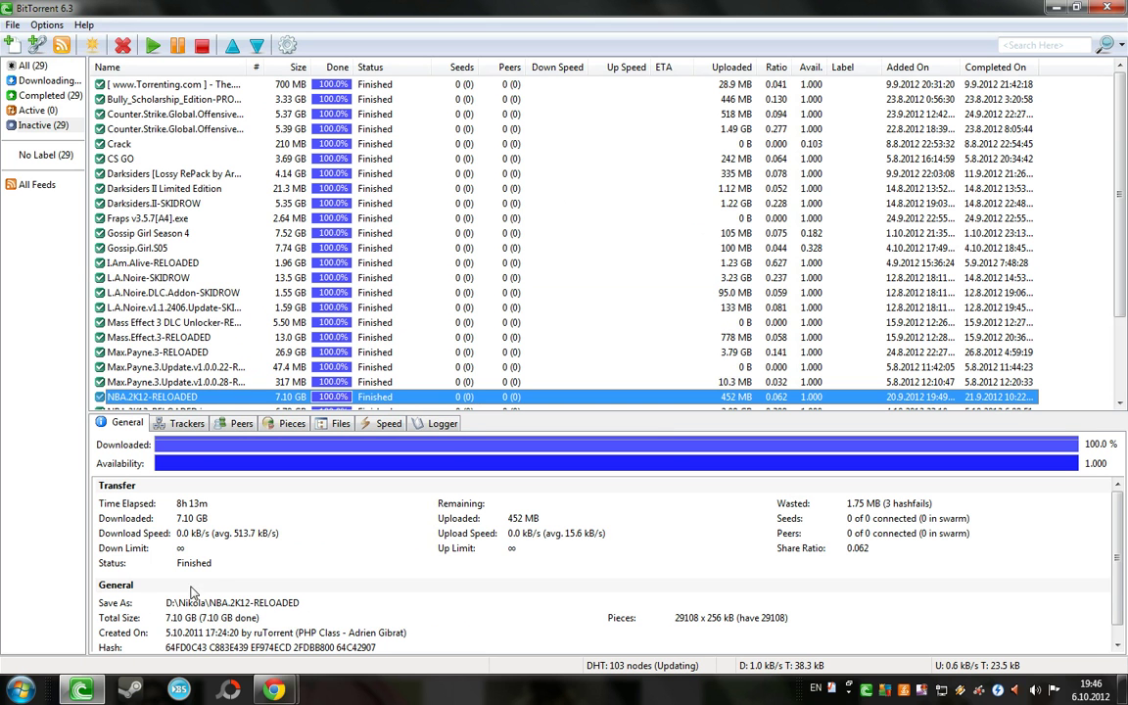
scroll(148, 348, down, 2)
click(167, 325)
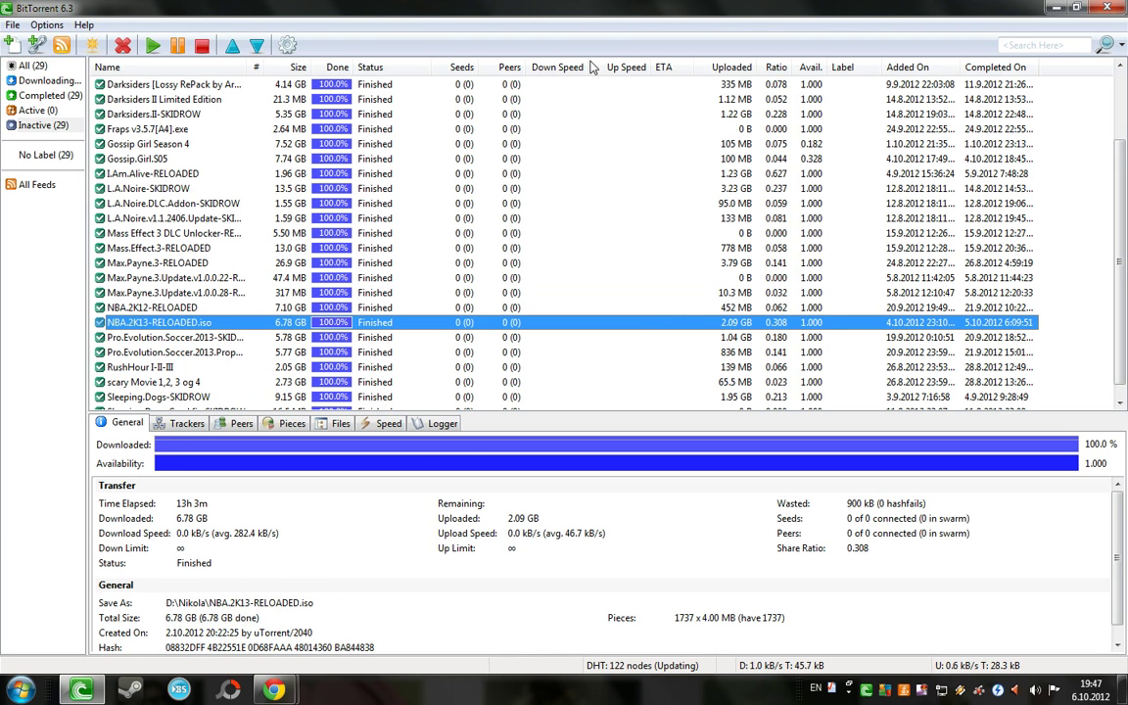
Step: Switch between open windows and close the pop-up advert window
key(alt+Tab)
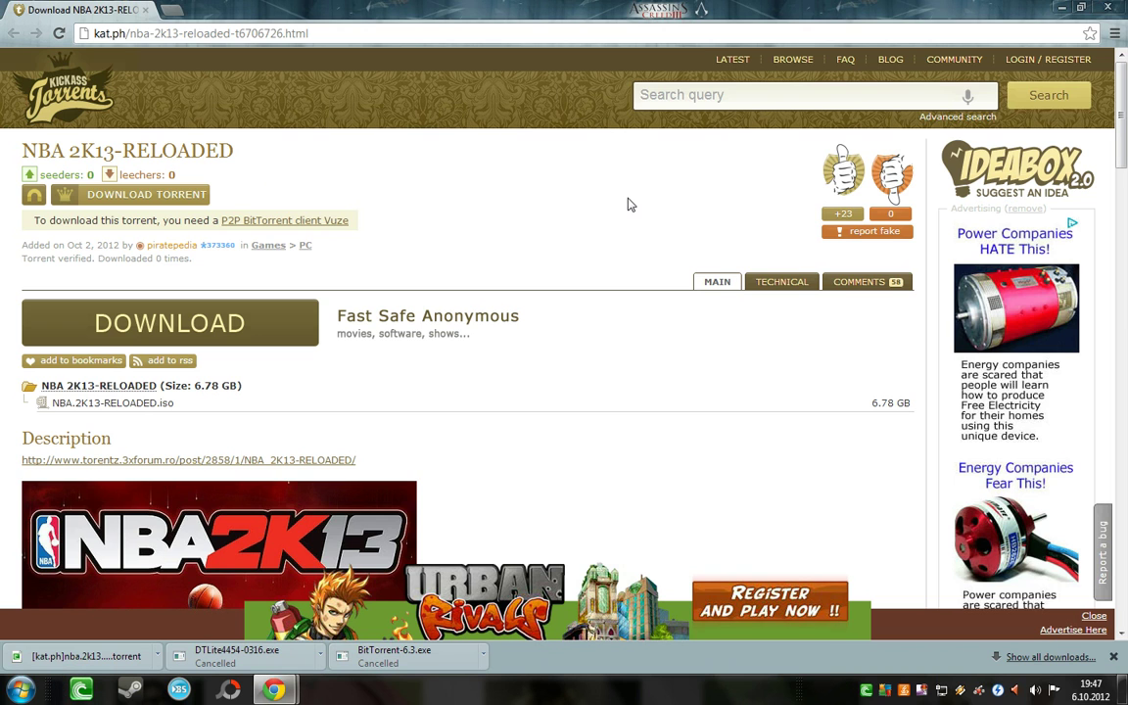
key(alt+Tab)
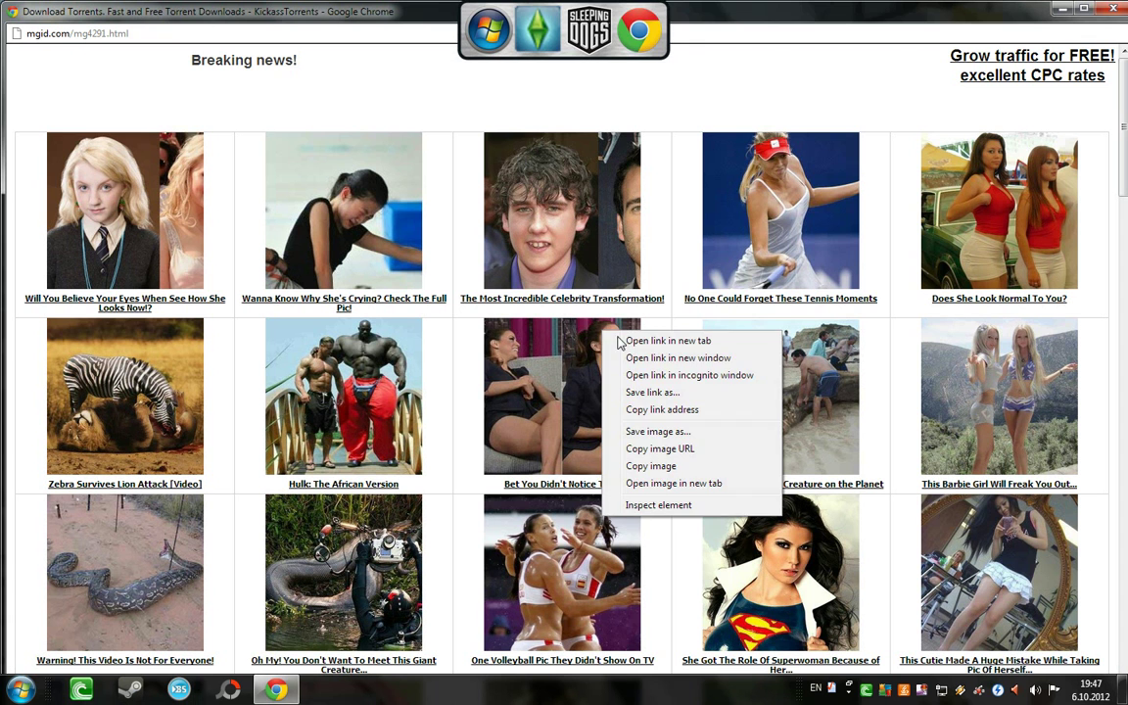
click(1102, 12)
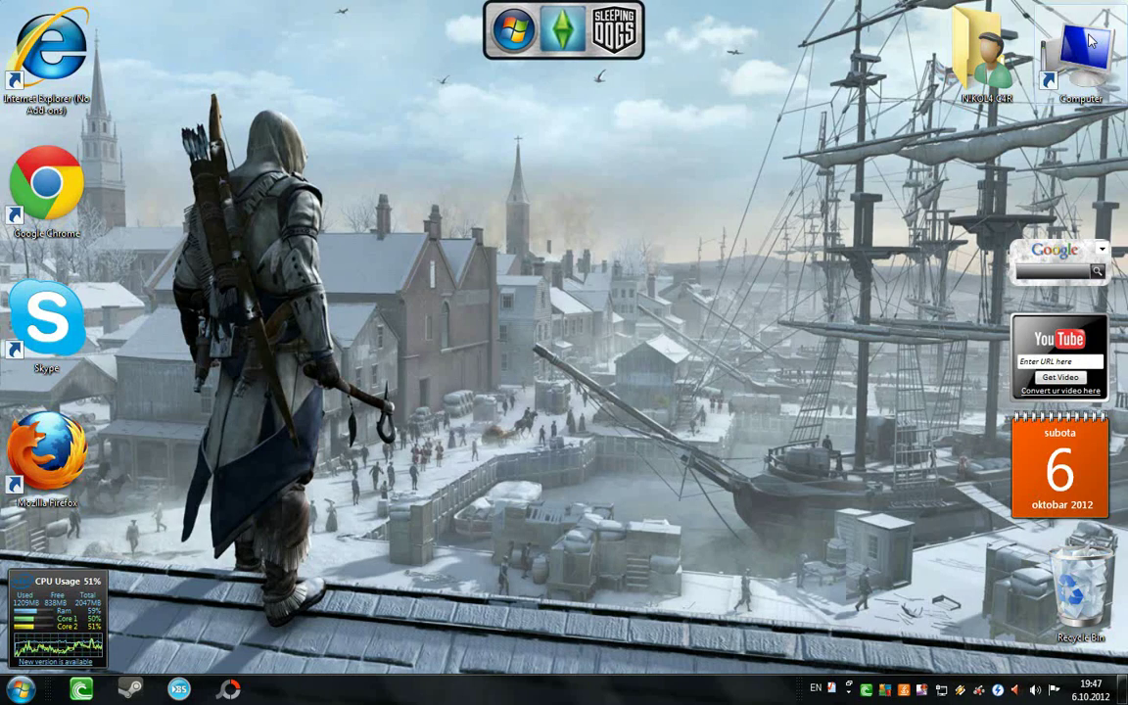
Step: Browse drive D to Igrice\NBA.2K13-RELOADED, holding the 7,112,736 KB ISO, then show the Start menu
key(super+e)
double_click(441, 108)
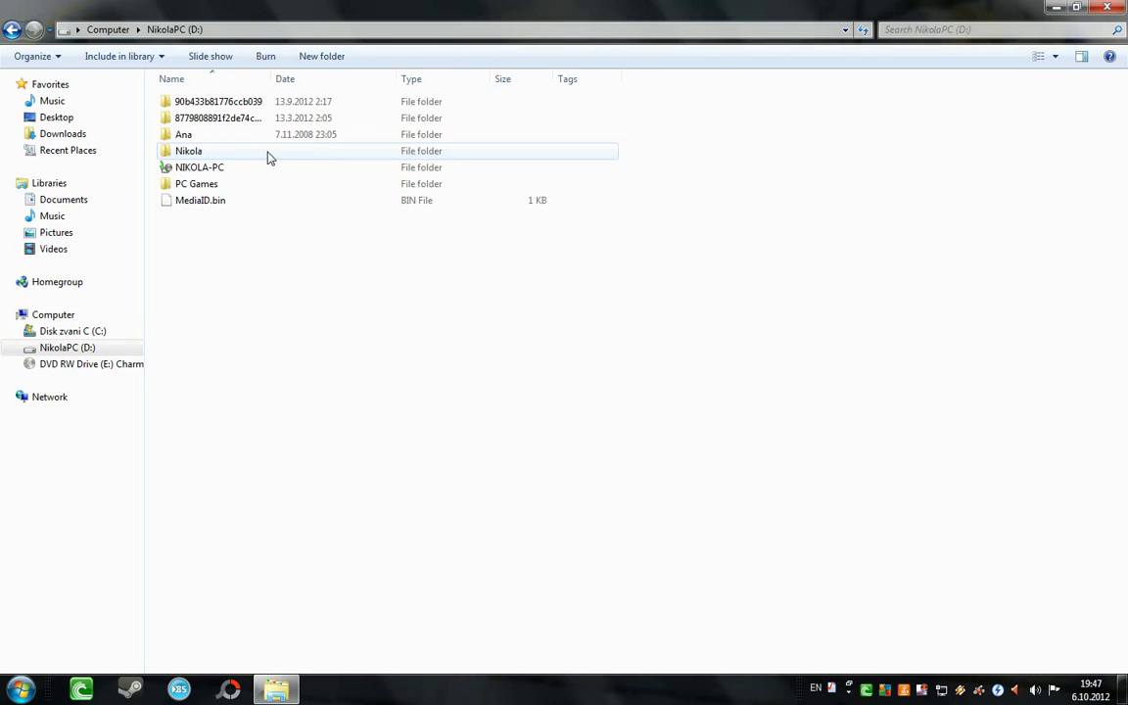
double_click(202, 152)
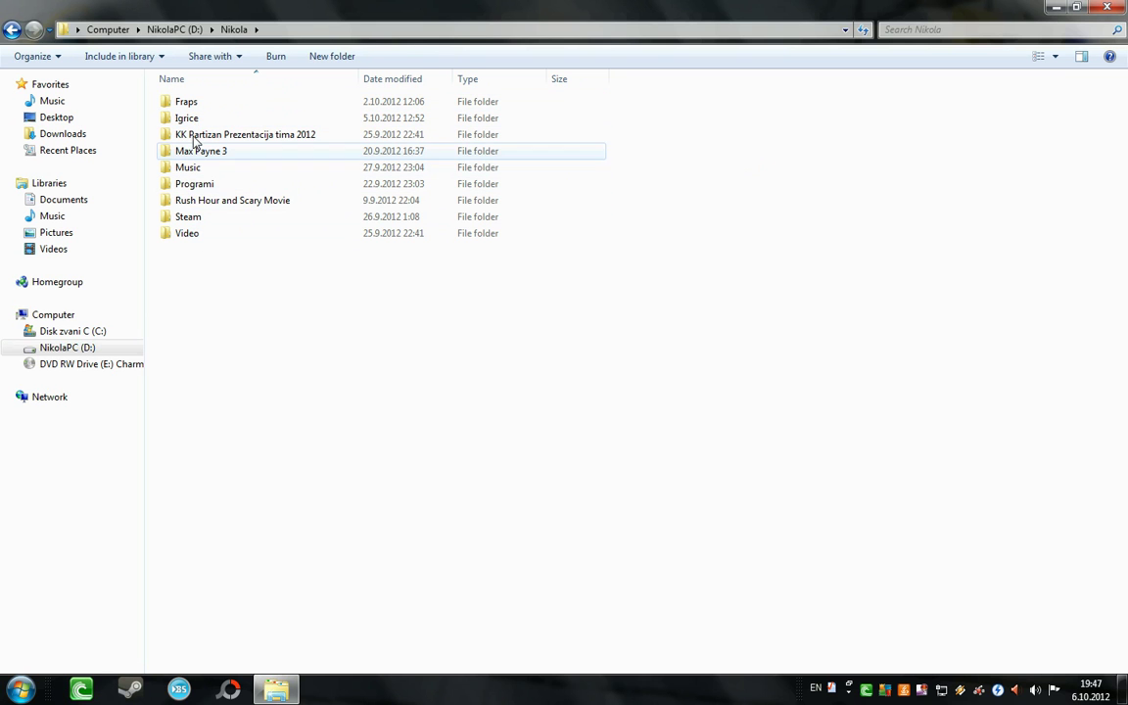
double_click(191, 119)
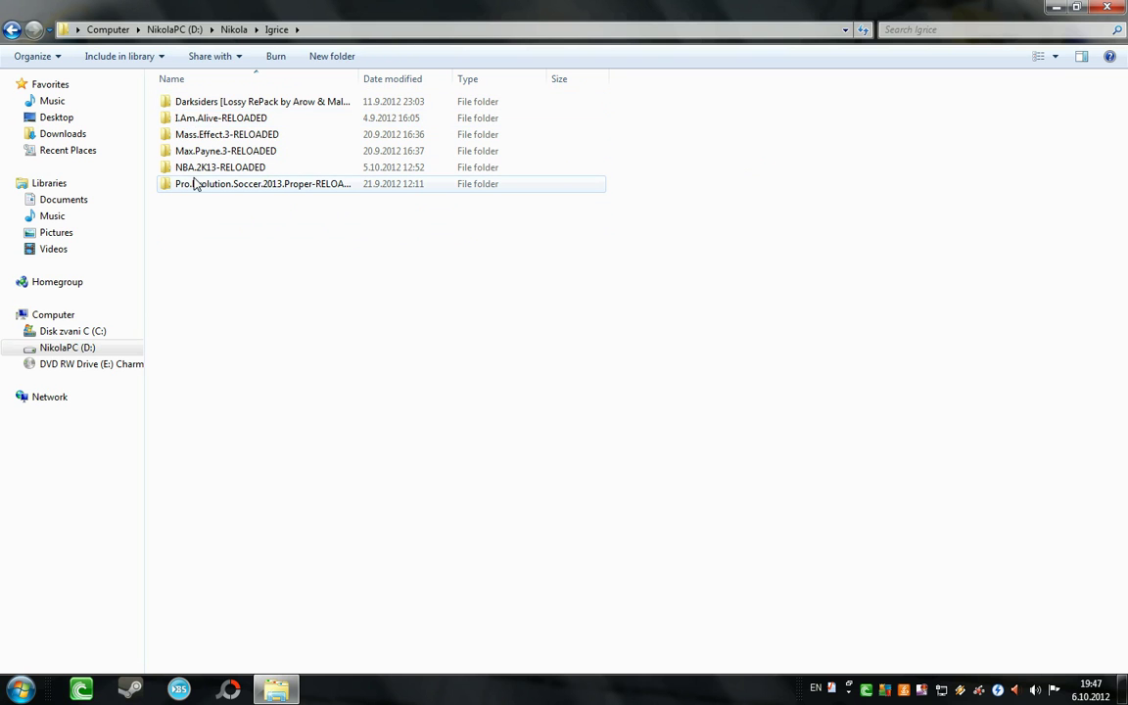
double_click(194, 171)
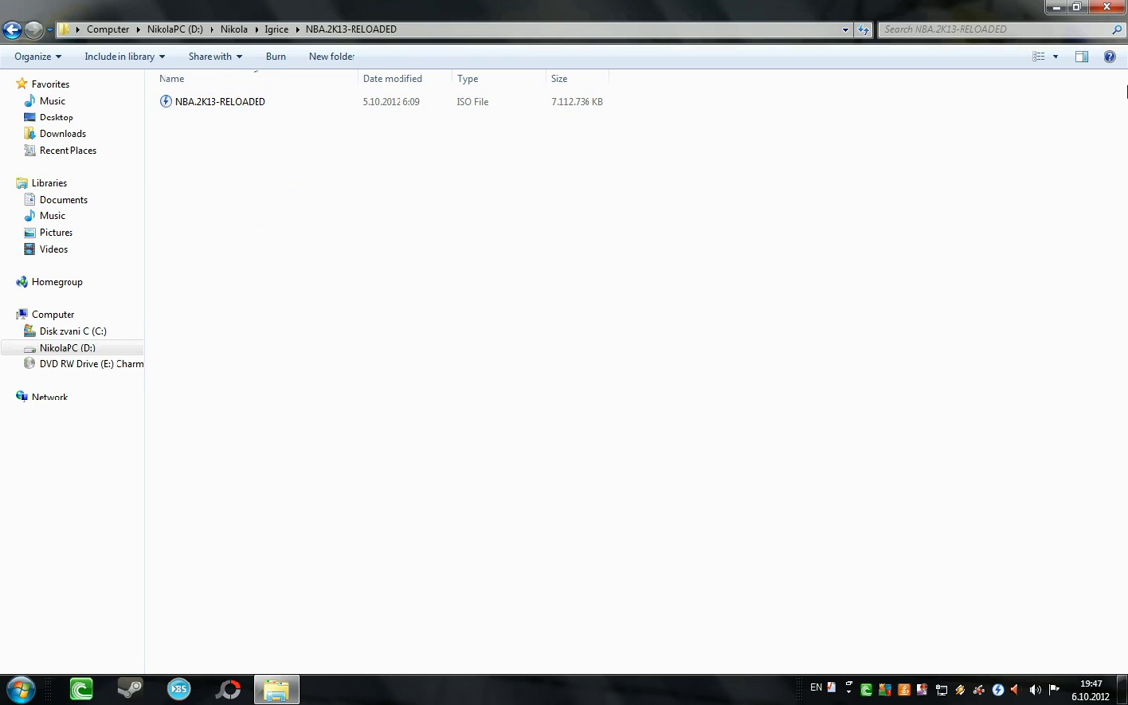
click(1056, 8)
click(20, 690)
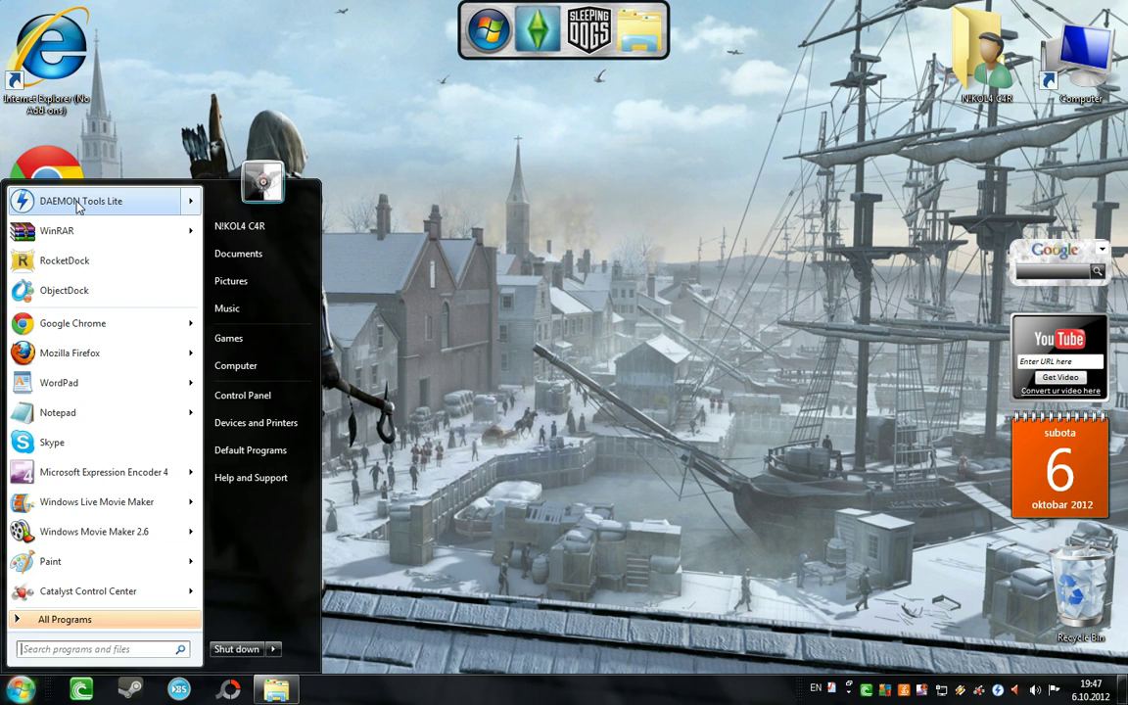
Step: Search the Start menu for 'daemon' and launch DAEMON Tools Lite
mouse_move(78, 205)
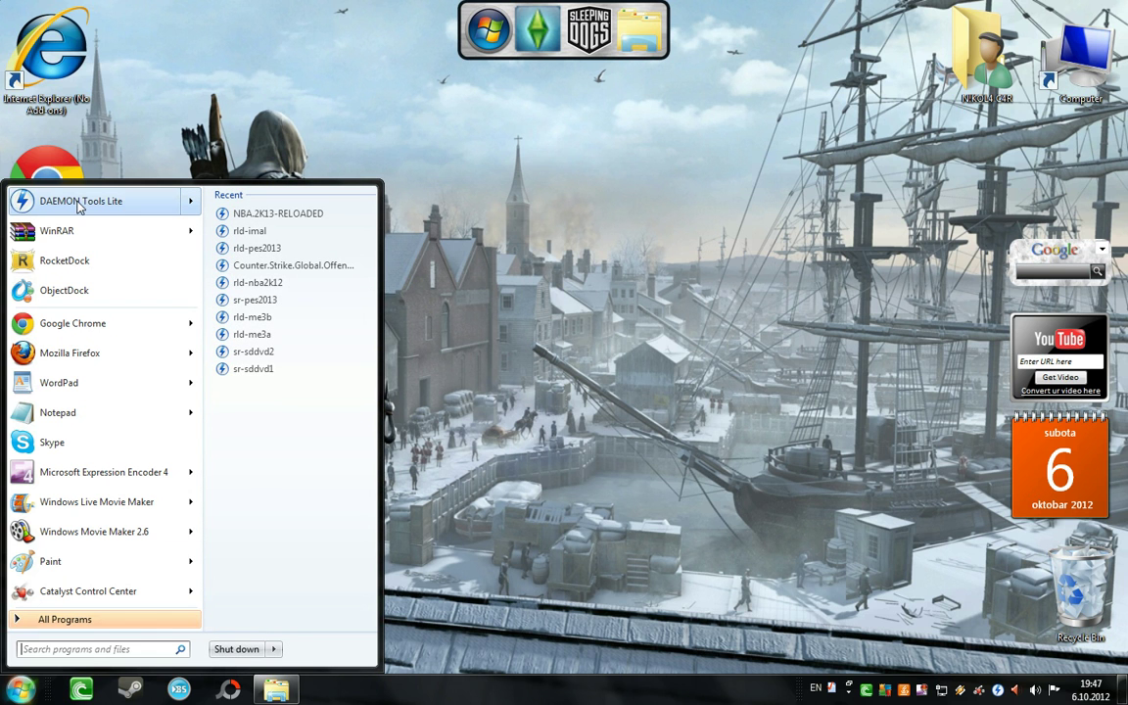
text(da)
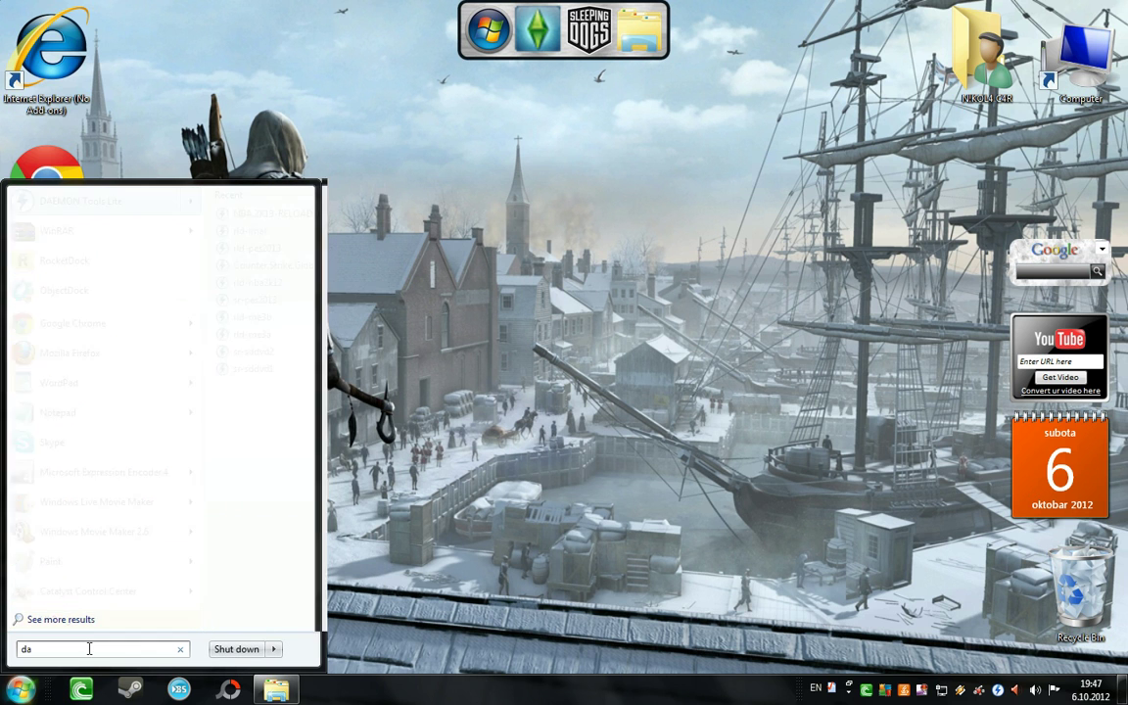
text(emon)
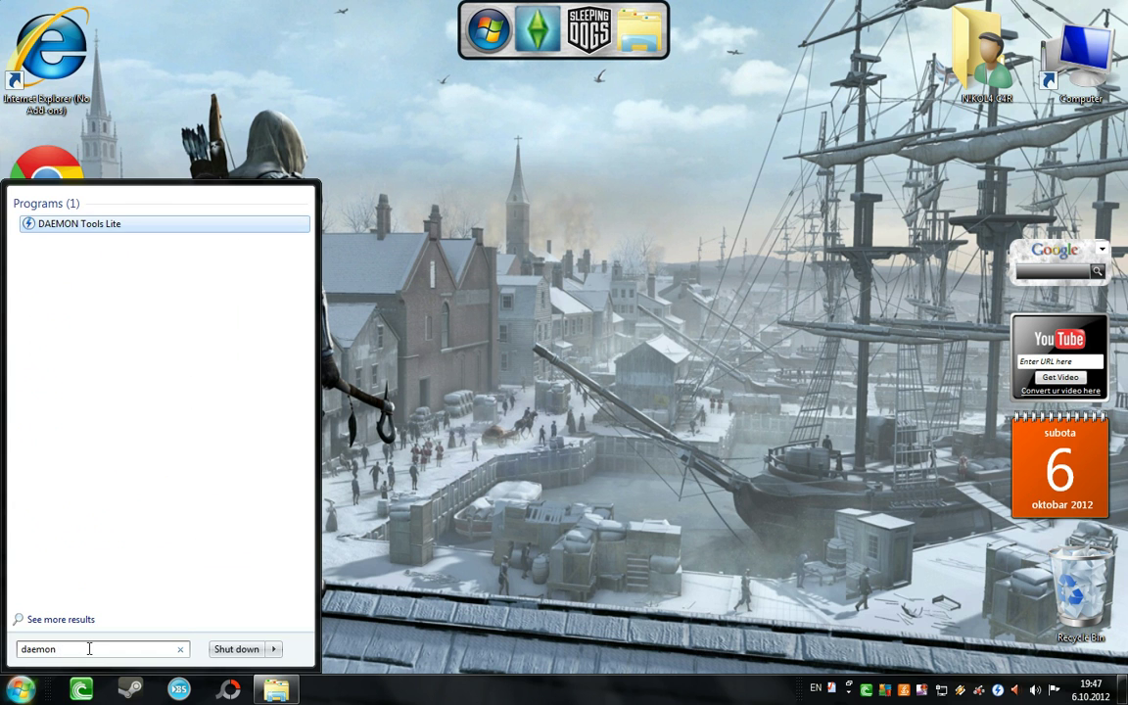
click(100, 224)
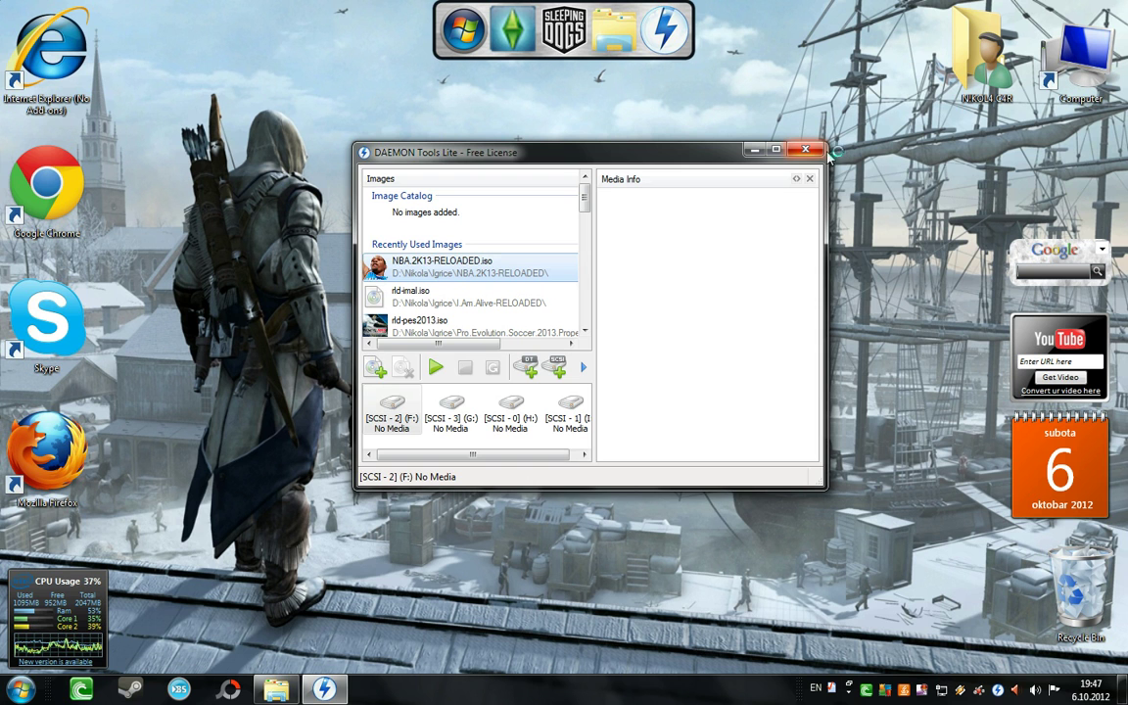
Step: Refresh the desktop, then mount NBA.2K13-RELOADED.iso on virtual drive F: from the DAEMON Tools tray icon
right_click(764, 156)
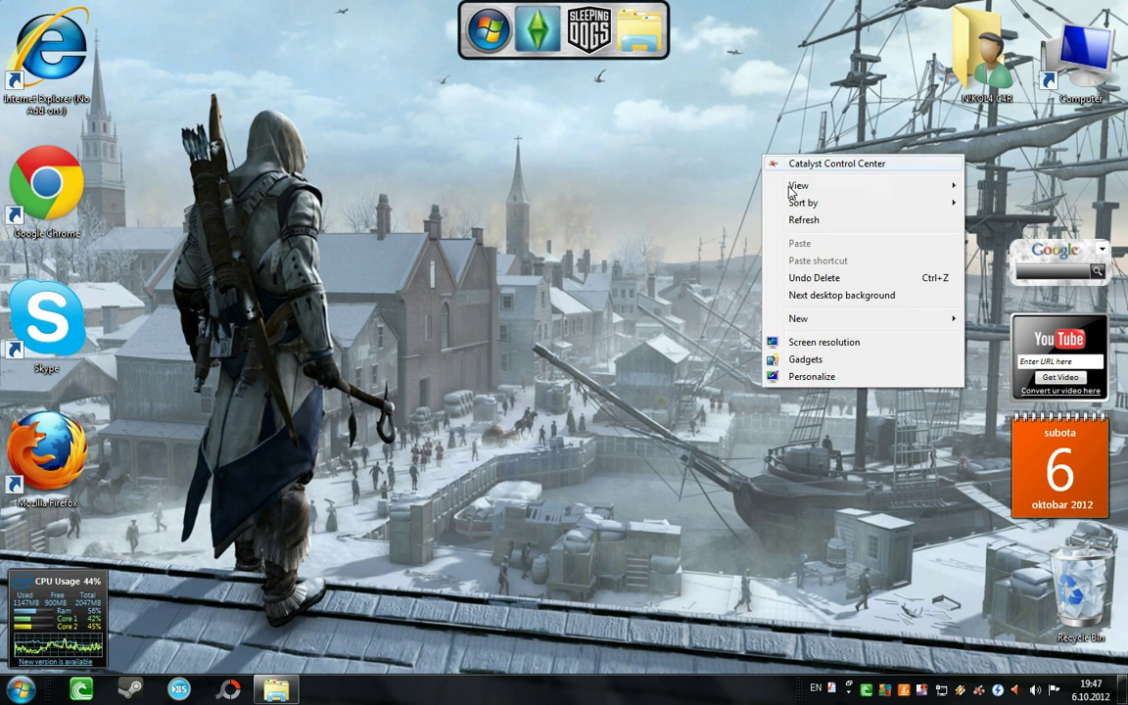
click(802, 220)
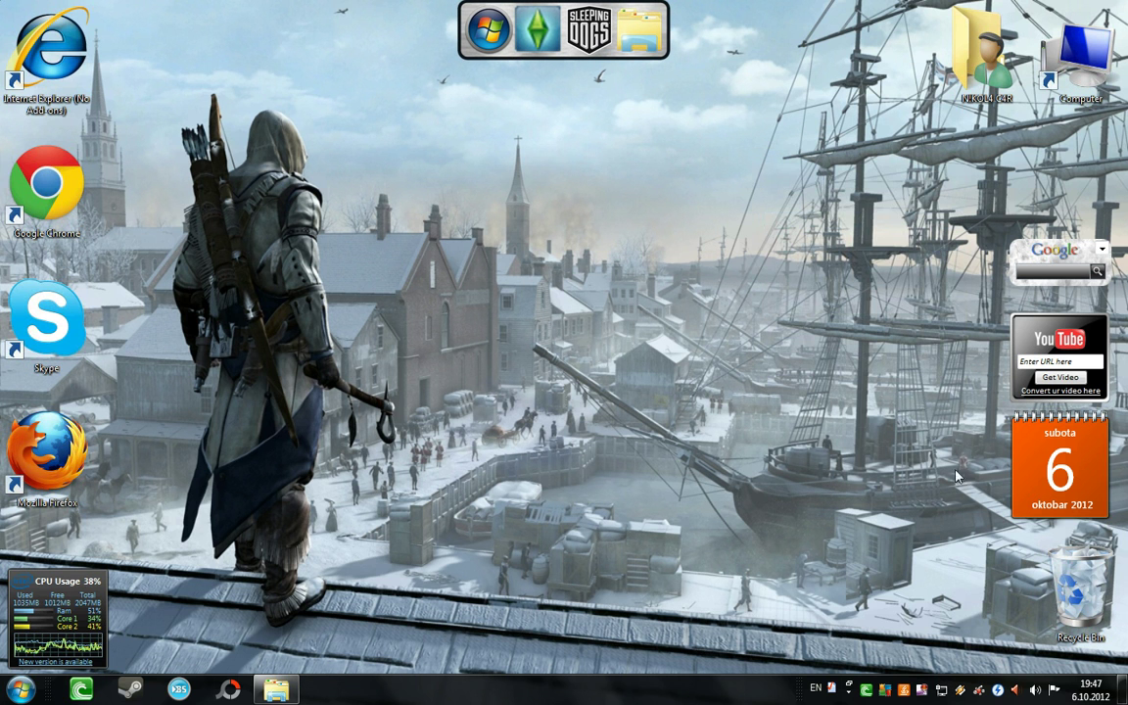
right_click(998, 691)
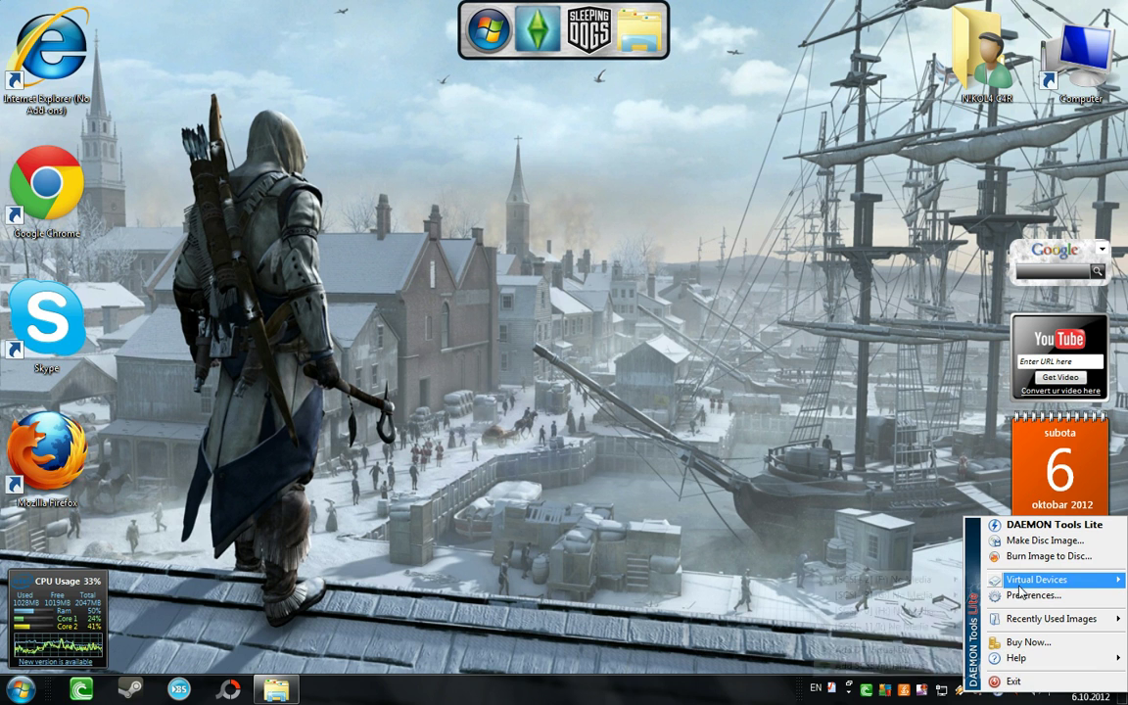
mouse_move(1036, 579)
mouse_move(931, 579)
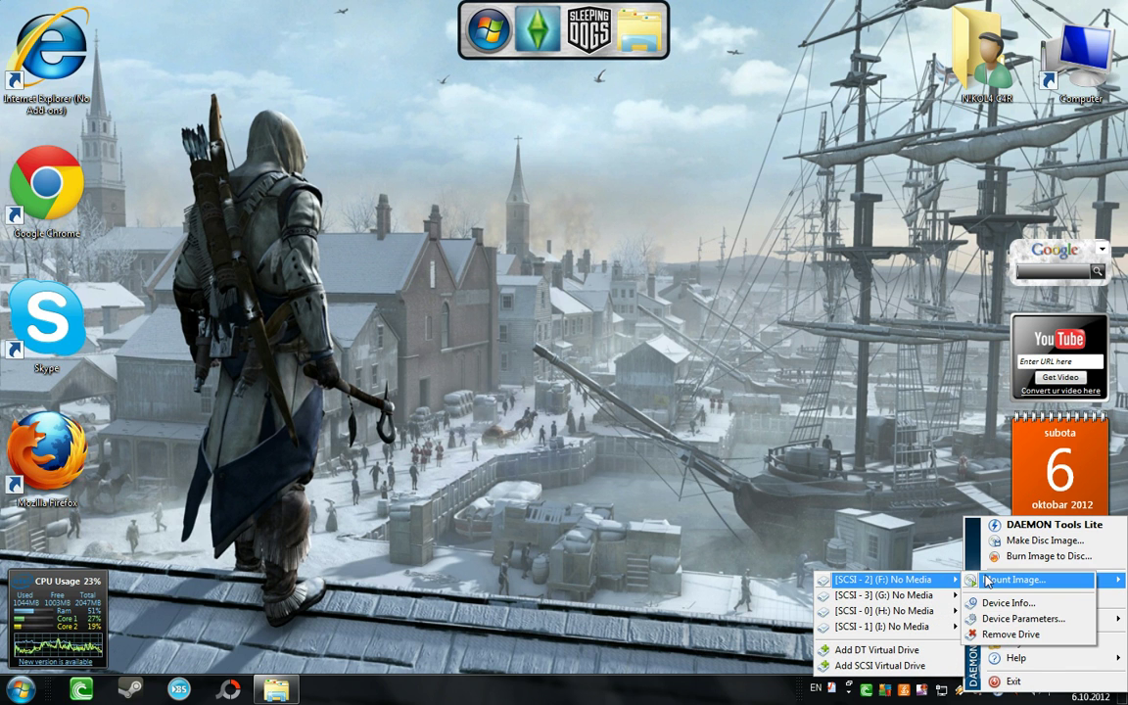
click(887, 512)
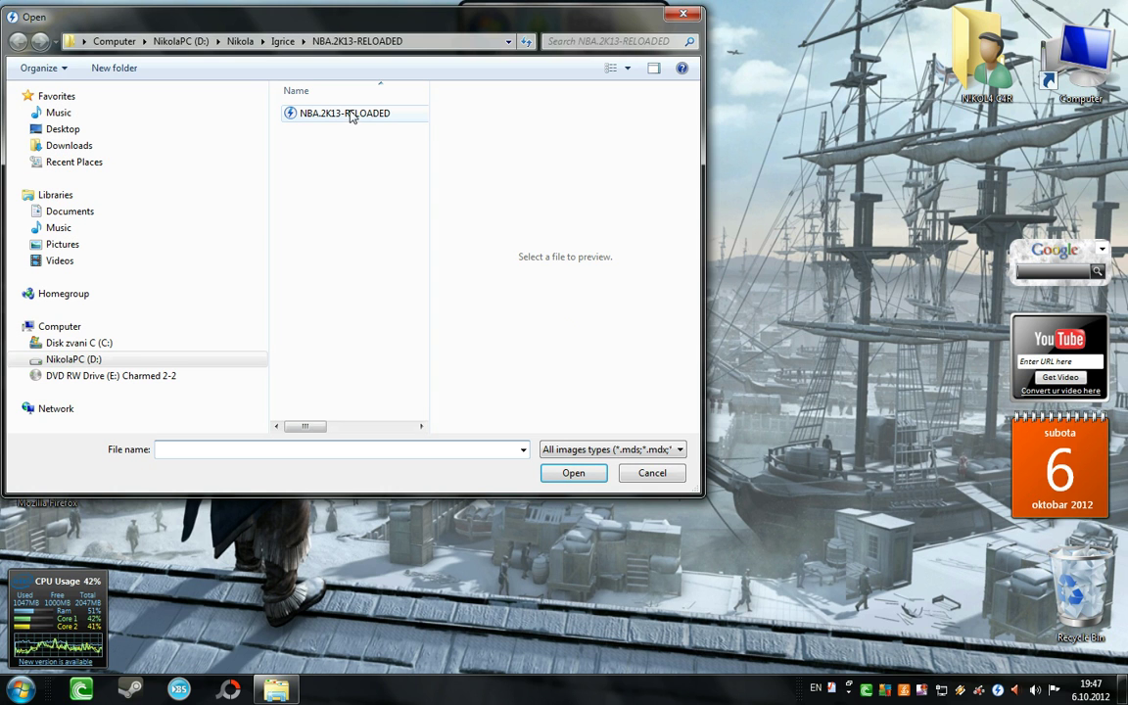
click(342, 116)
double_click(343, 115)
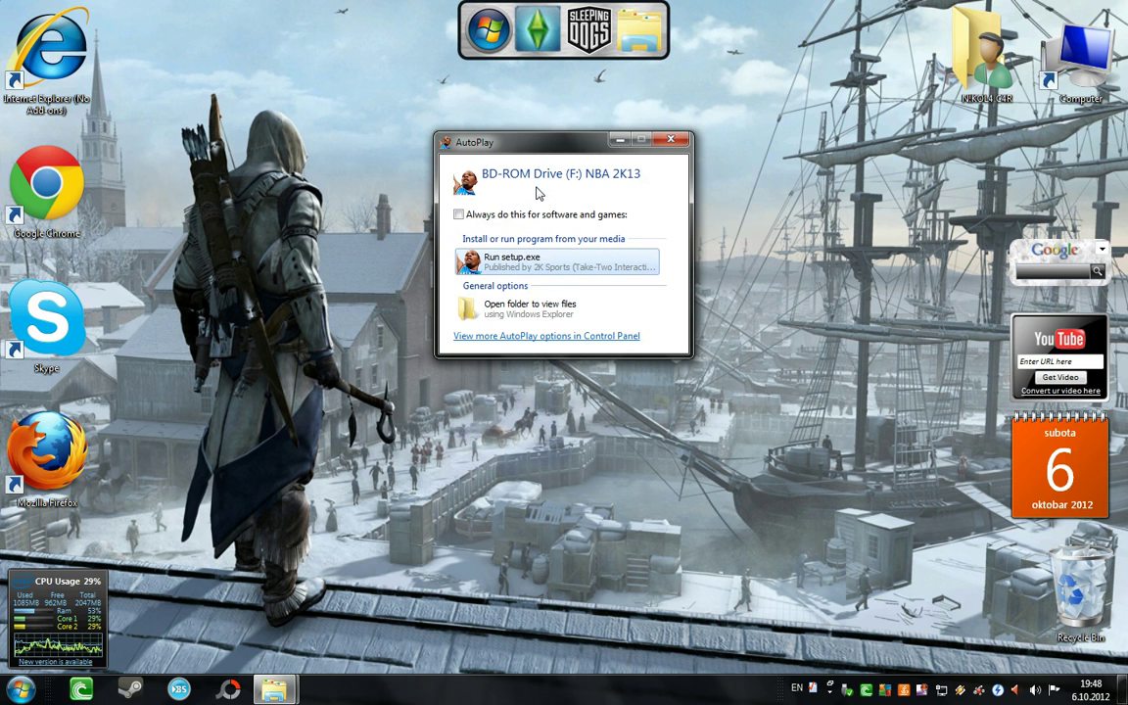
Step: Run setup.exe in English, accept the NBA 2K13 and DirectX licenses, and choose Custom setup
click(632, 274)
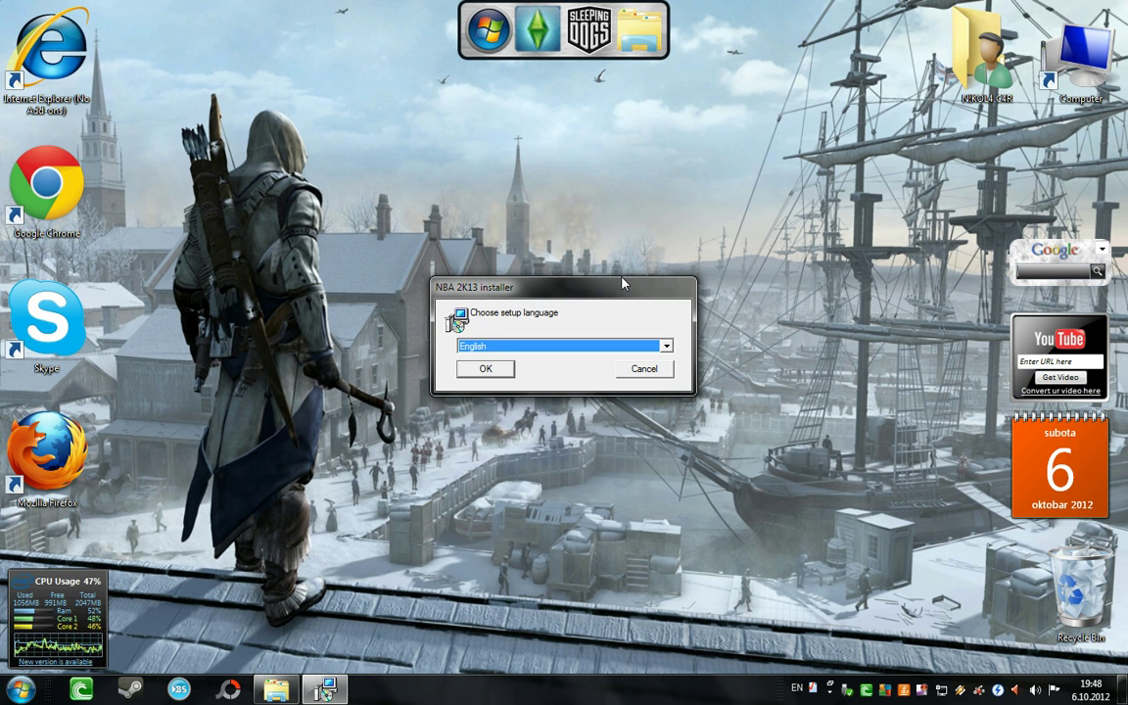
click(490, 368)
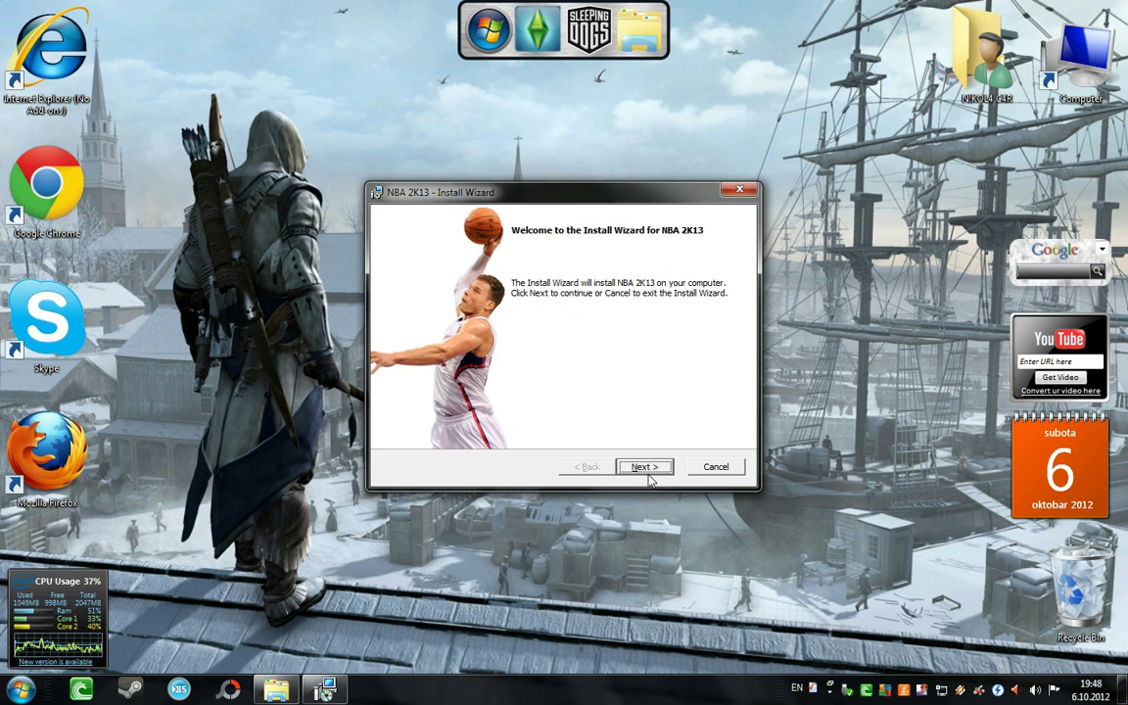
click(646, 467)
click(400, 407)
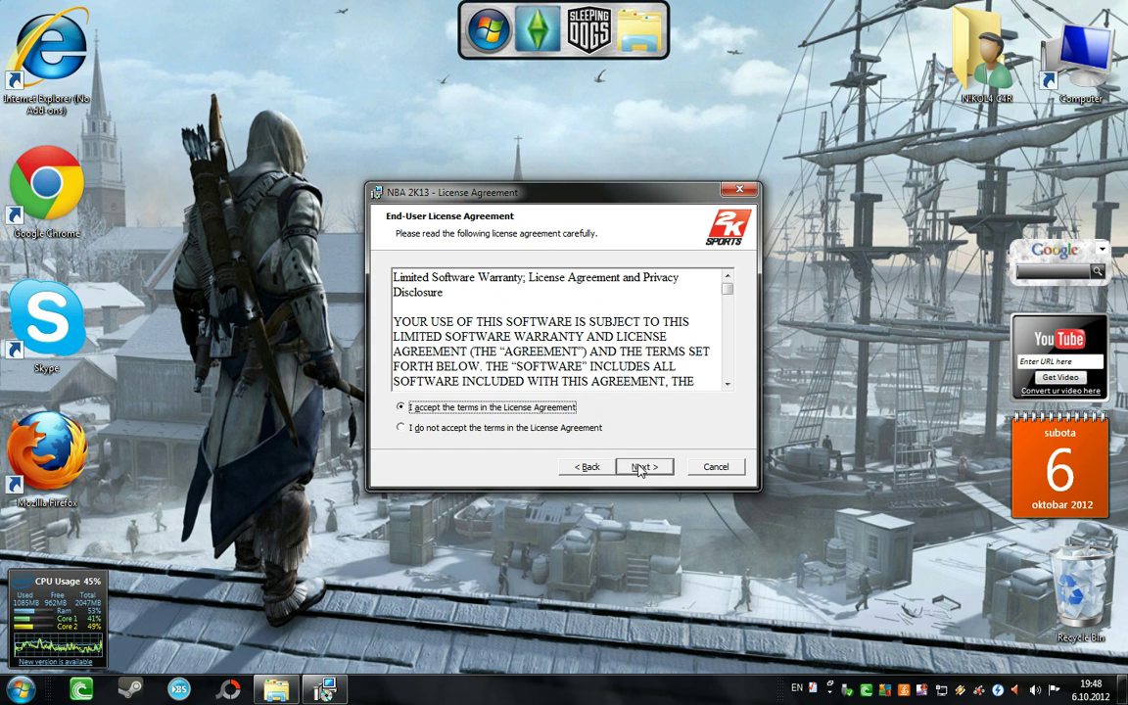
click(641, 468)
click(560, 413)
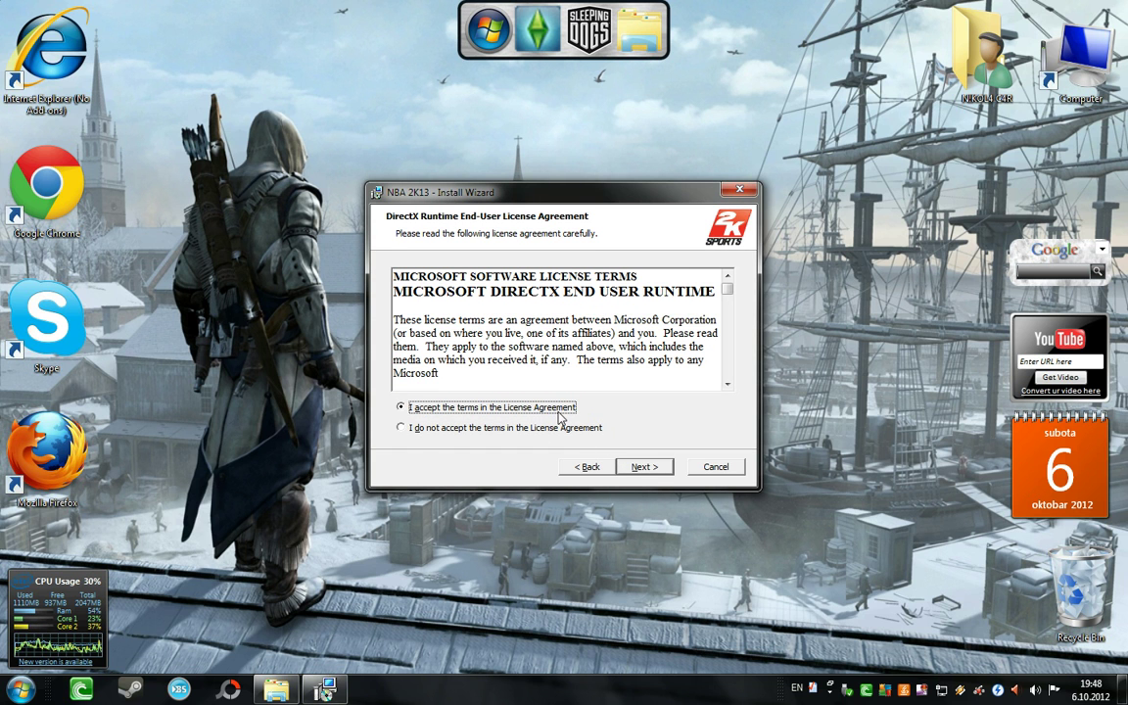
click(645, 467)
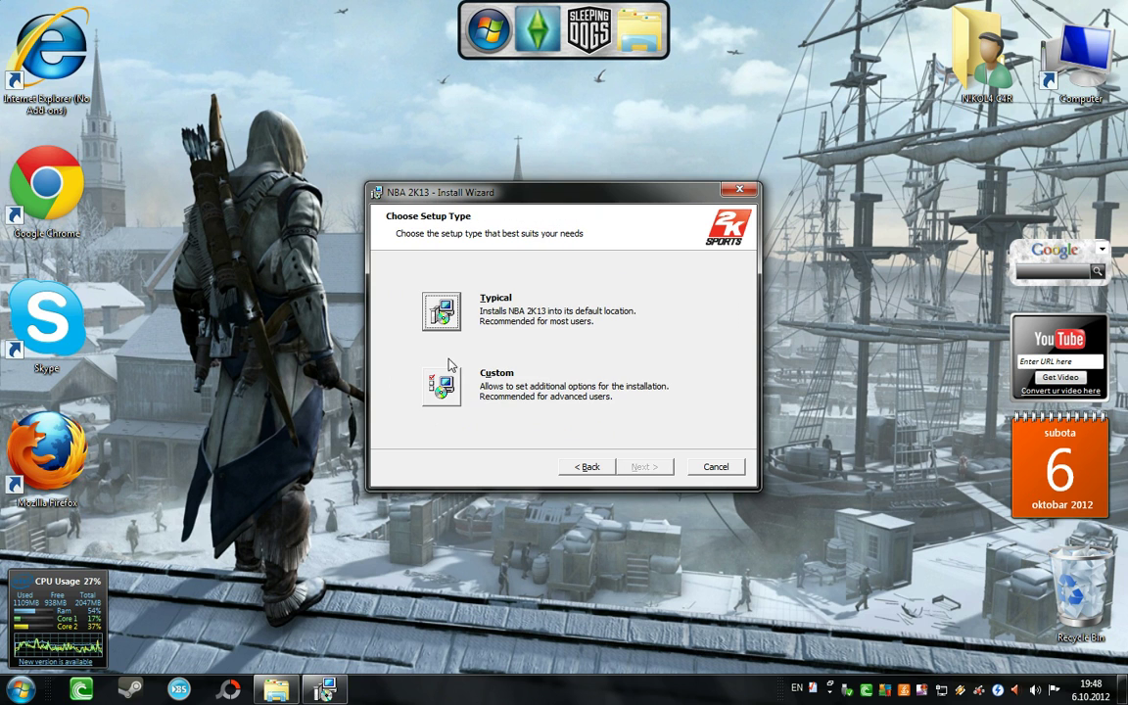
click(440, 387)
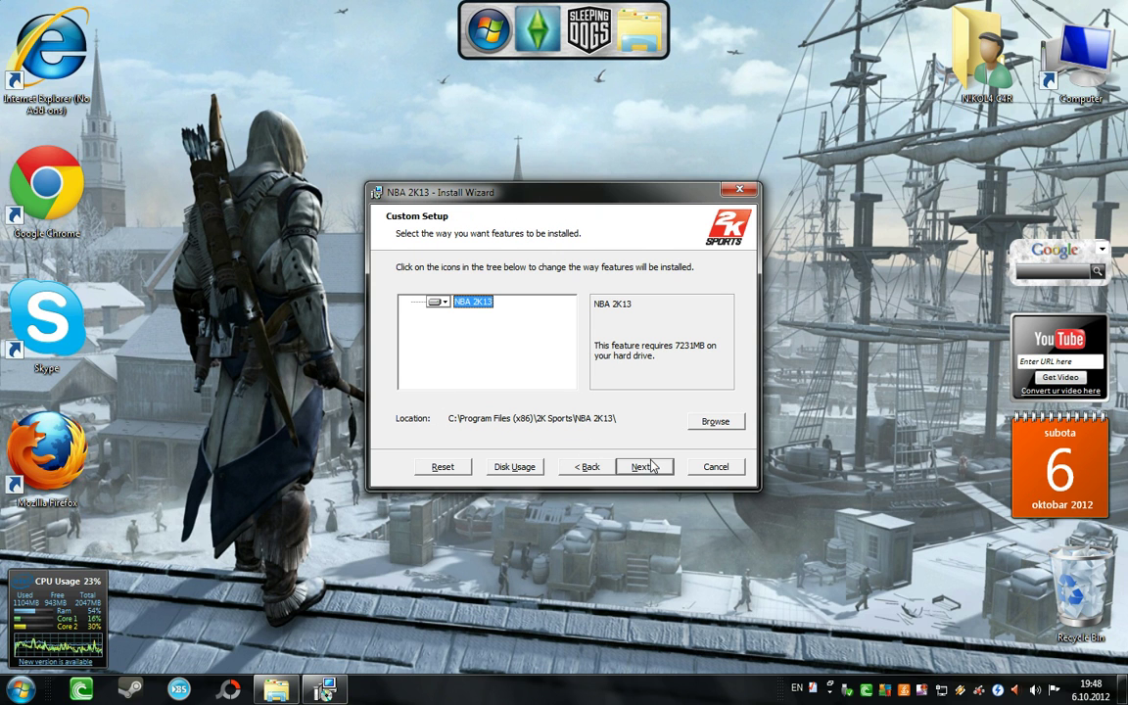
Step: Change the destination folder to D:\PC Games\NBA 2K13 in the folder browser
click(710, 427)
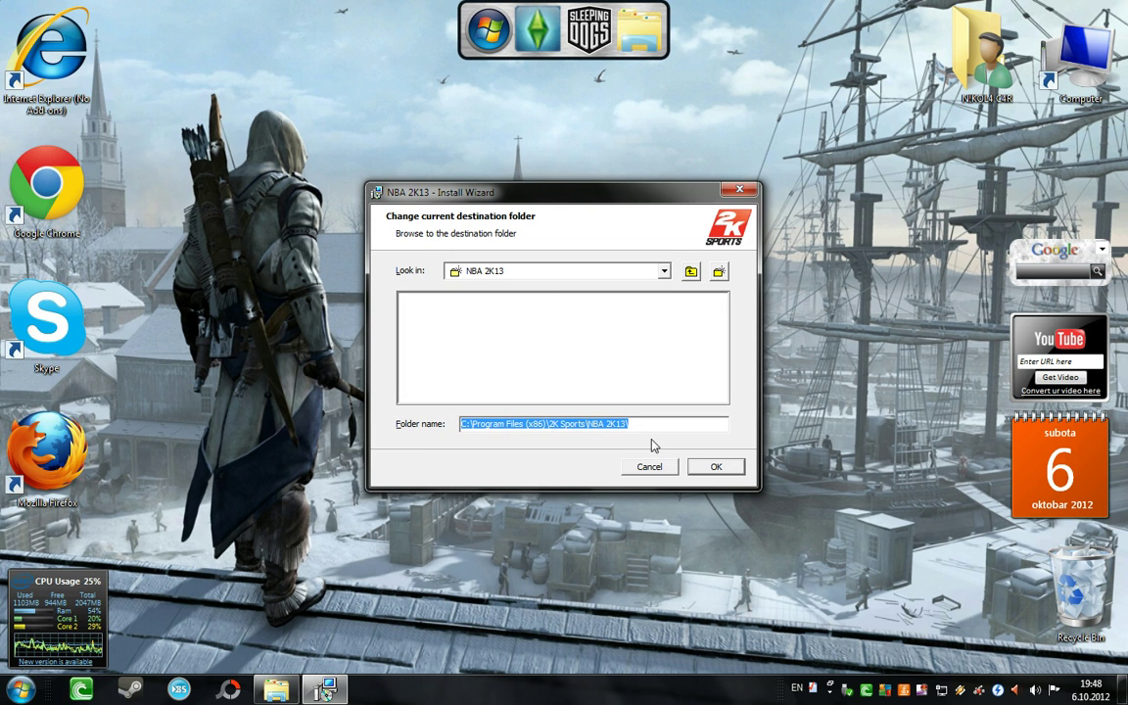
click(665, 270)
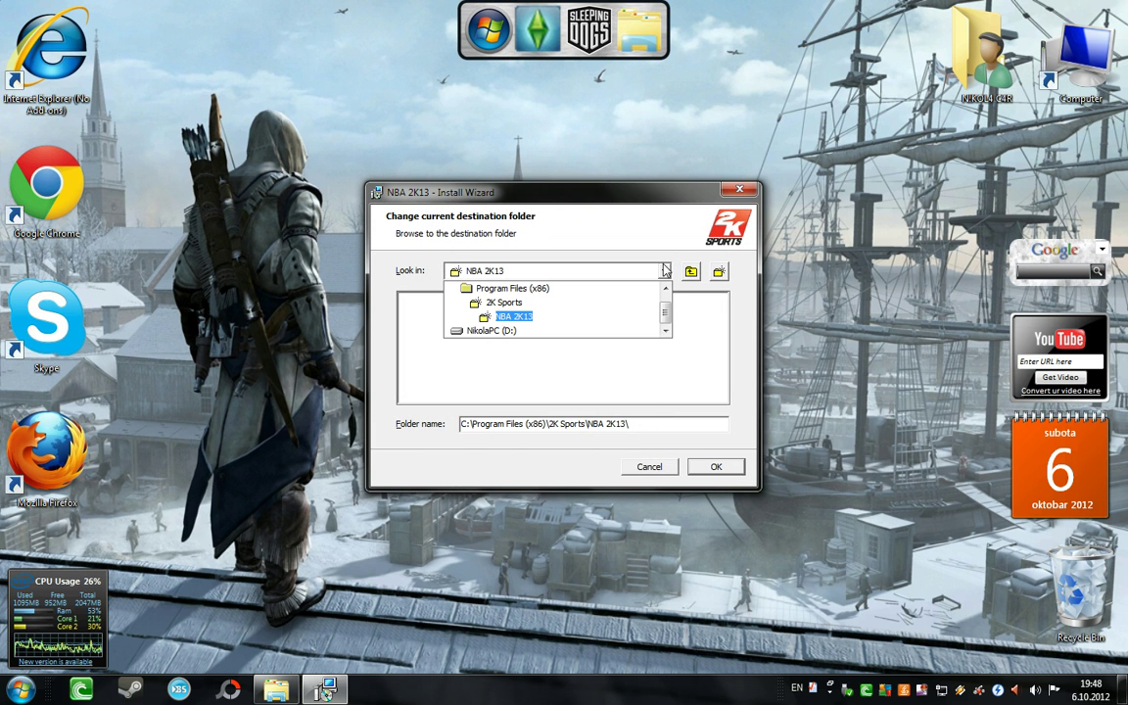
click(501, 333)
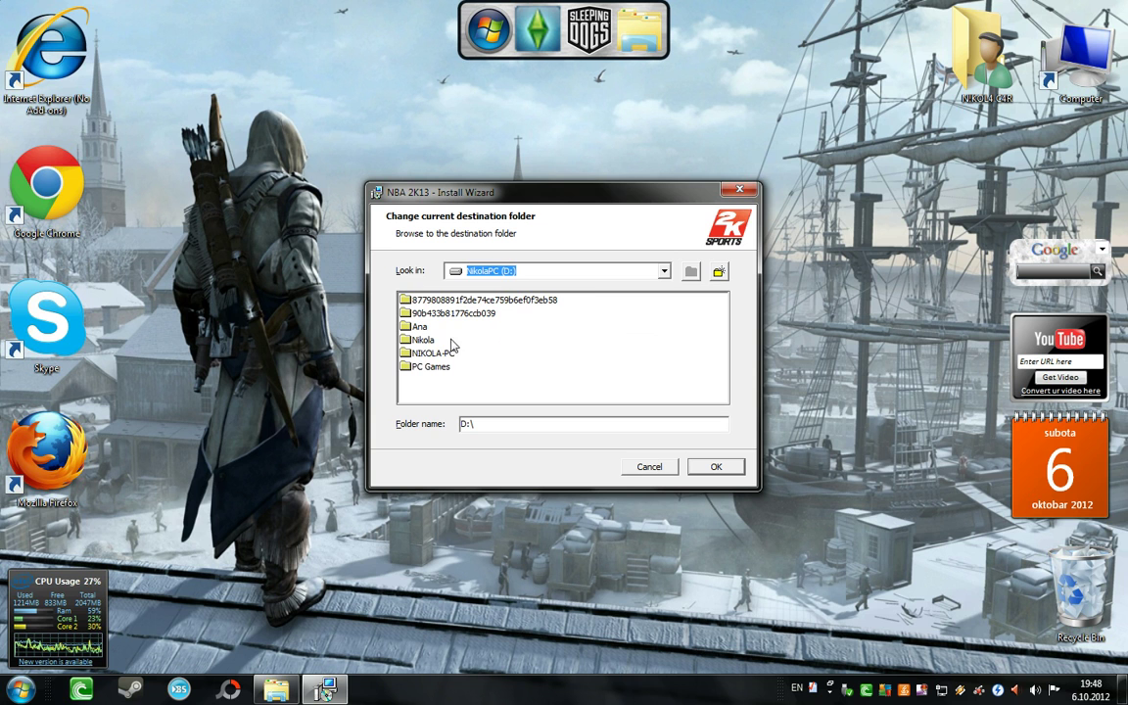
double_click(427, 369)
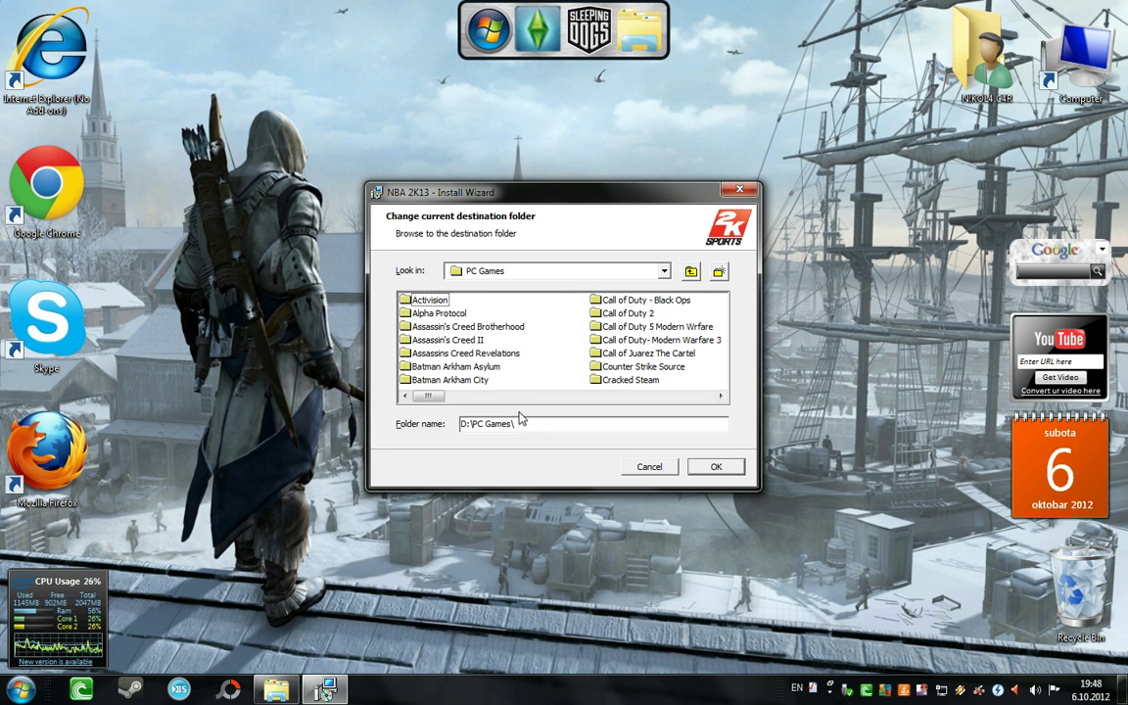
text(NBA 2K)
text(13\)
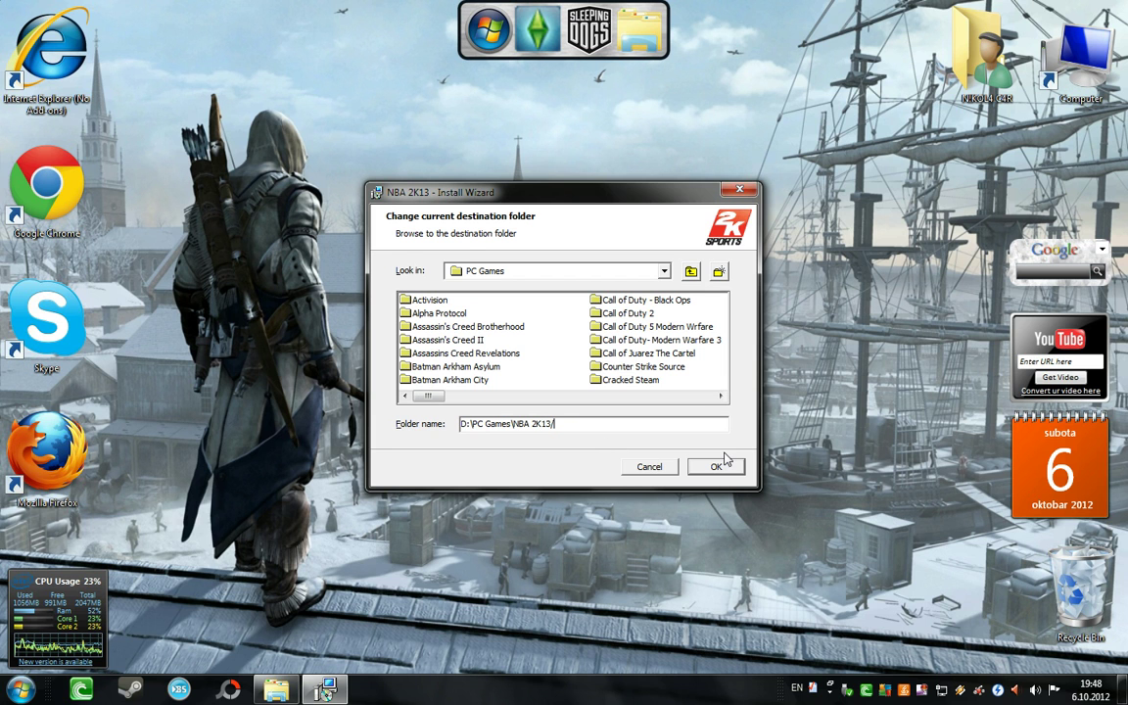
key(BackSpace)
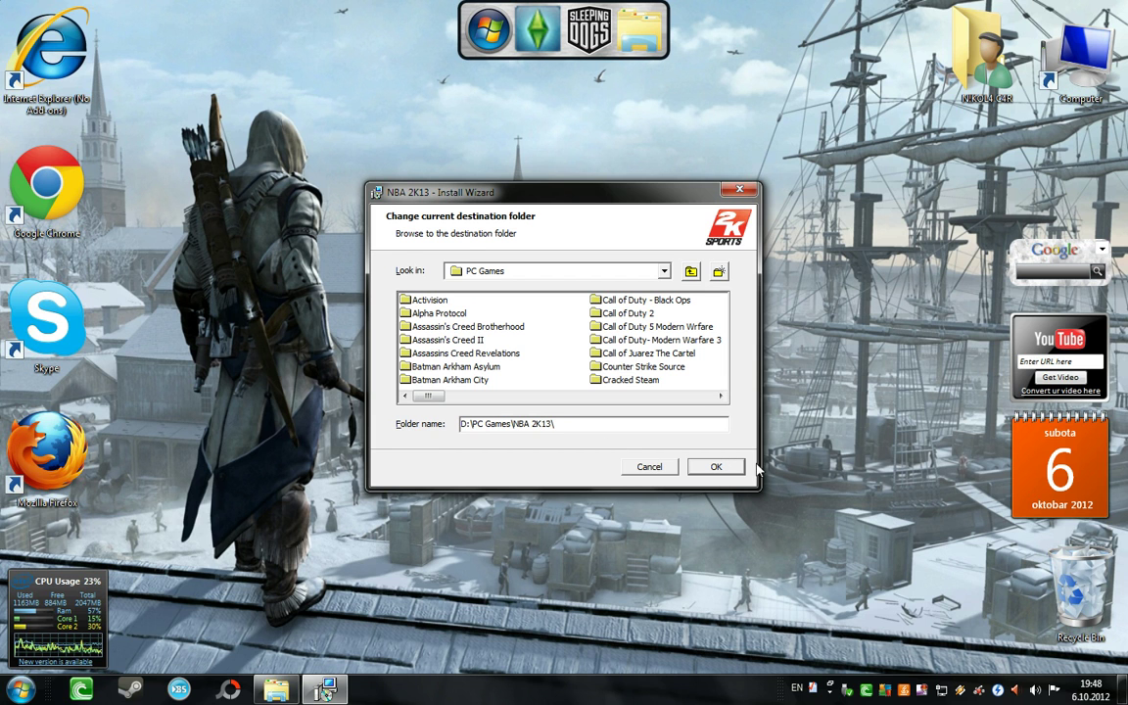
click(729, 461)
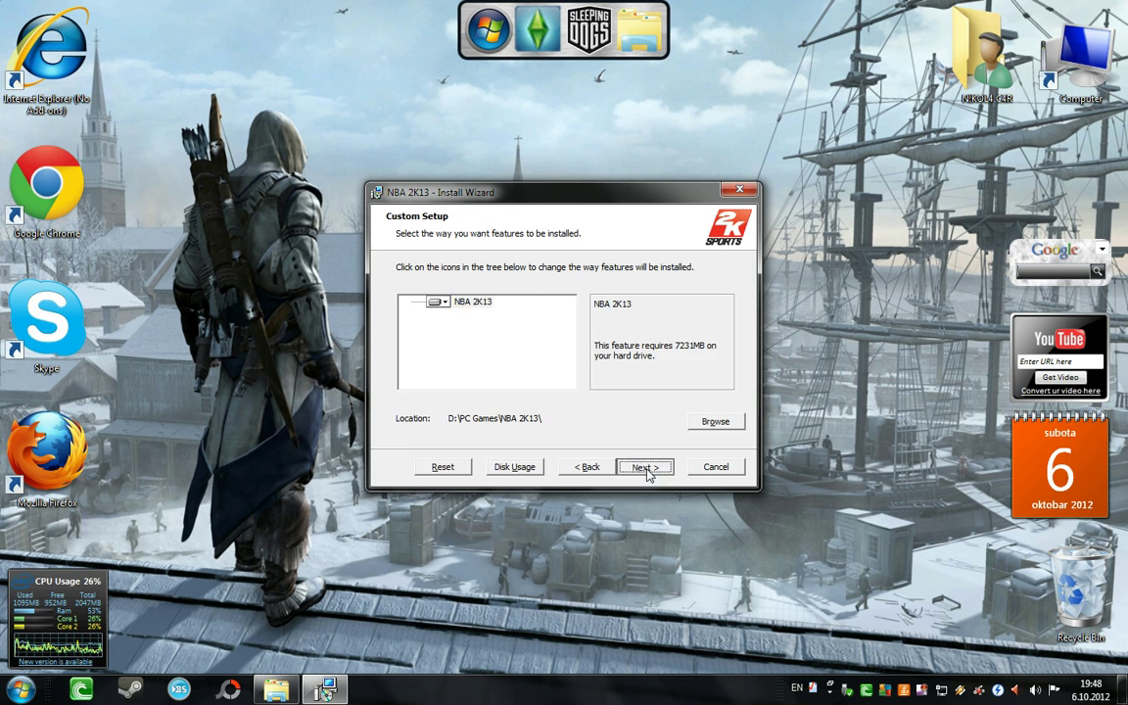
Step: Uncheck the Programs menu shortcut, keep the Desktop shortcut, and begin installing for all users
click(644, 467)
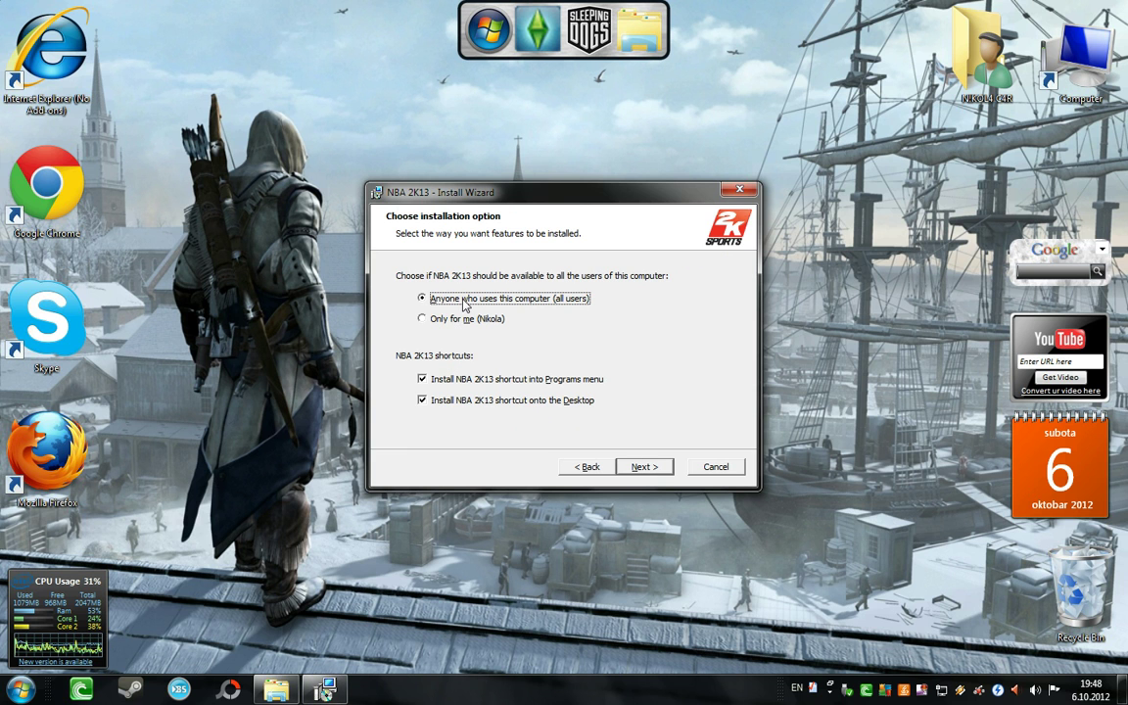
click(438, 379)
click(422, 379)
click(422, 400)
click(422, 379)
click(422, 379)
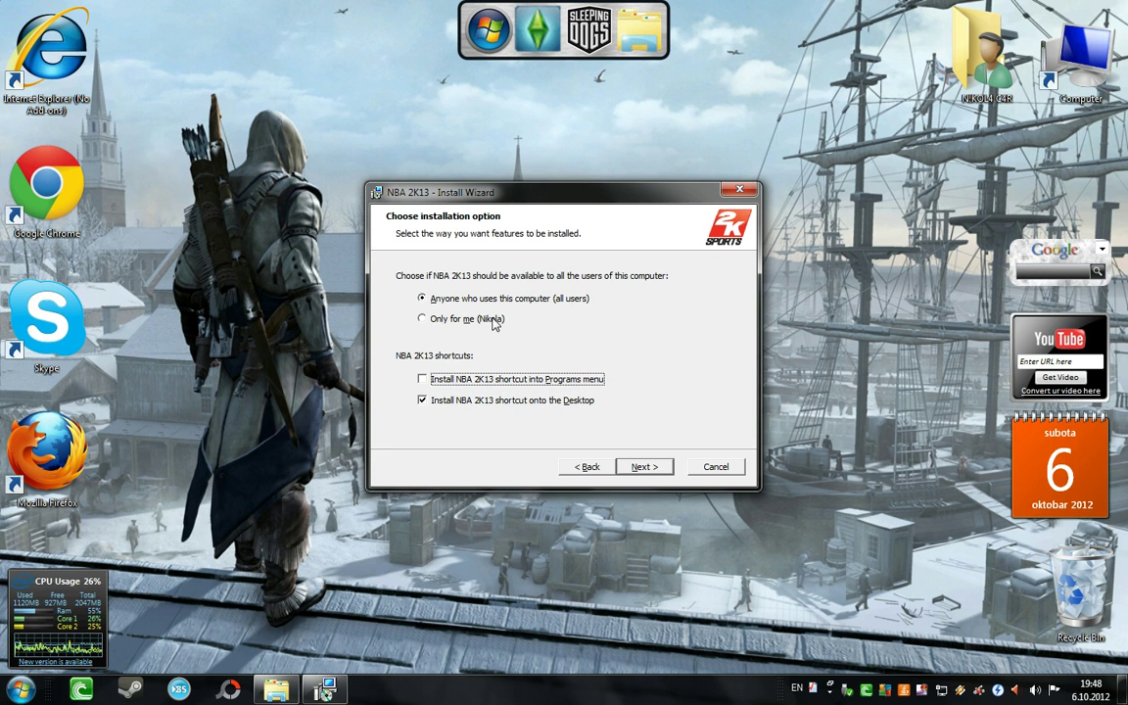
click(642, 468)
click(643, 468)
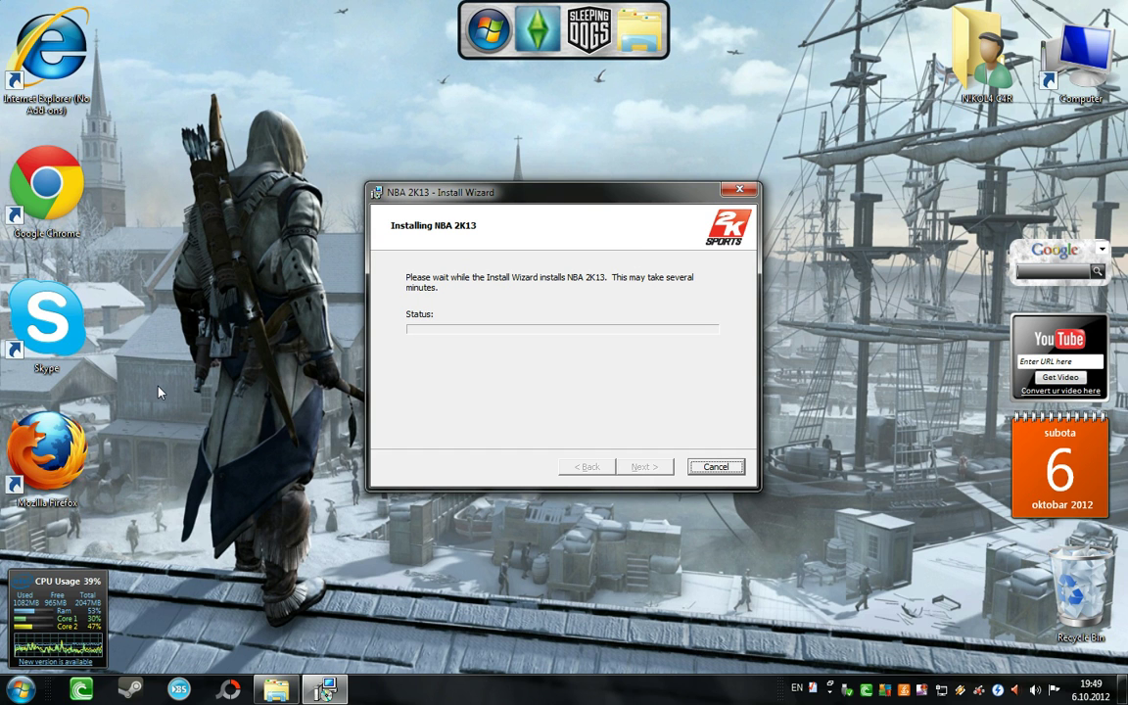
Step: Empty the Recycle Bin's 6 items, then complete the DirectX install and close the wizard
mouse_move(546, 200)
mouse_down()
mouse_move(533, 204)
mouse_move(526, 173)
mouse_move(552, 182)
mouse_up()
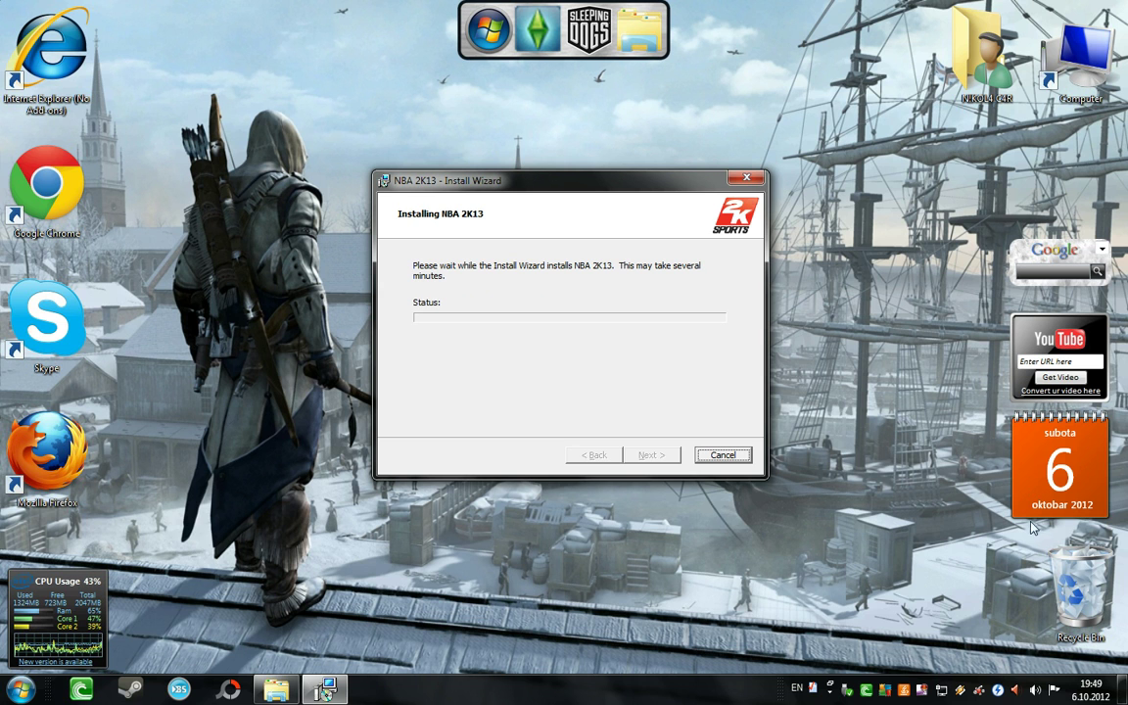
right_click(1059, 571)
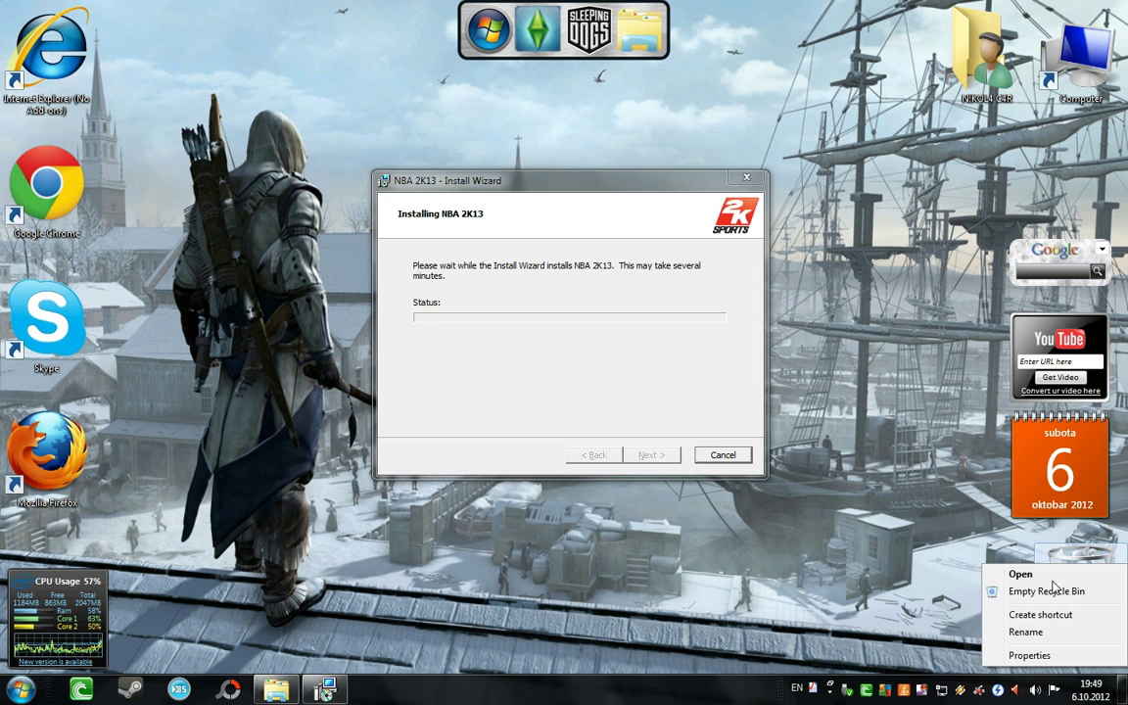
click(1046, 592)
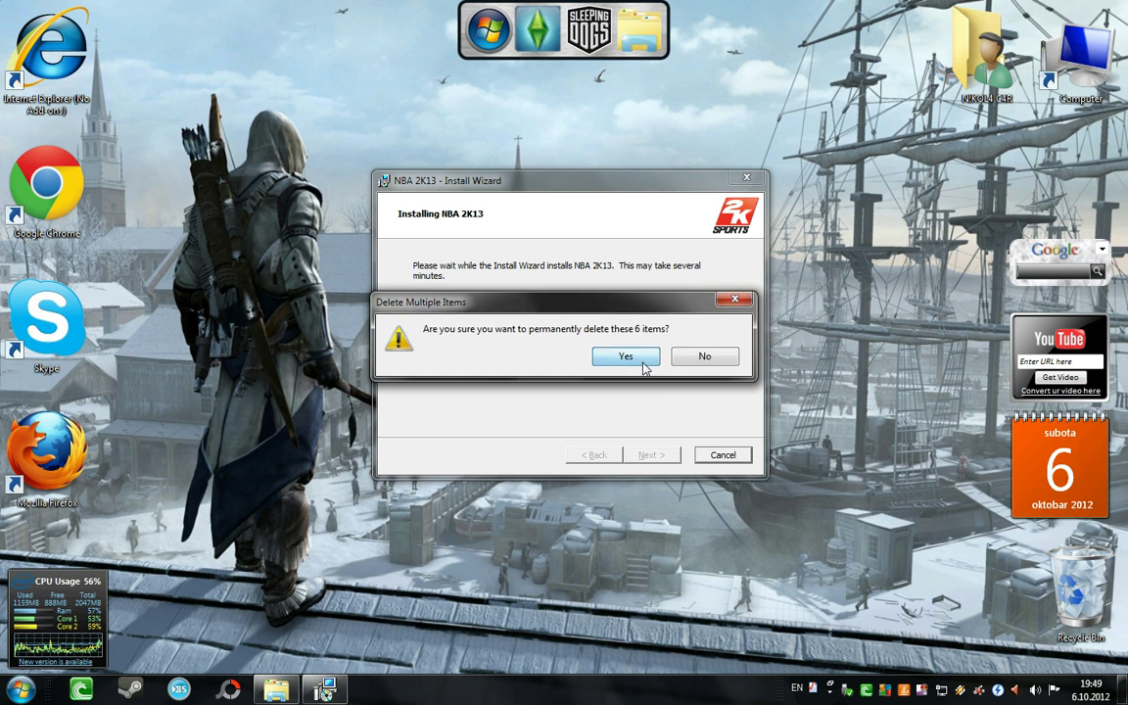
click(638, 357)
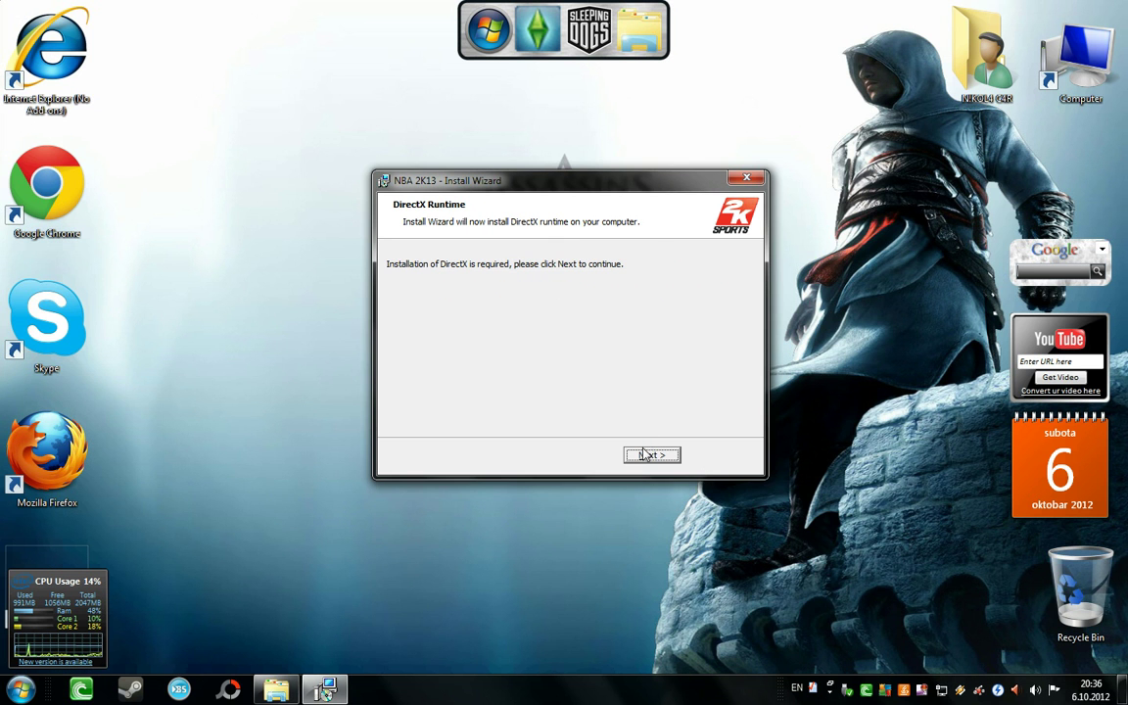
click(648, 457)
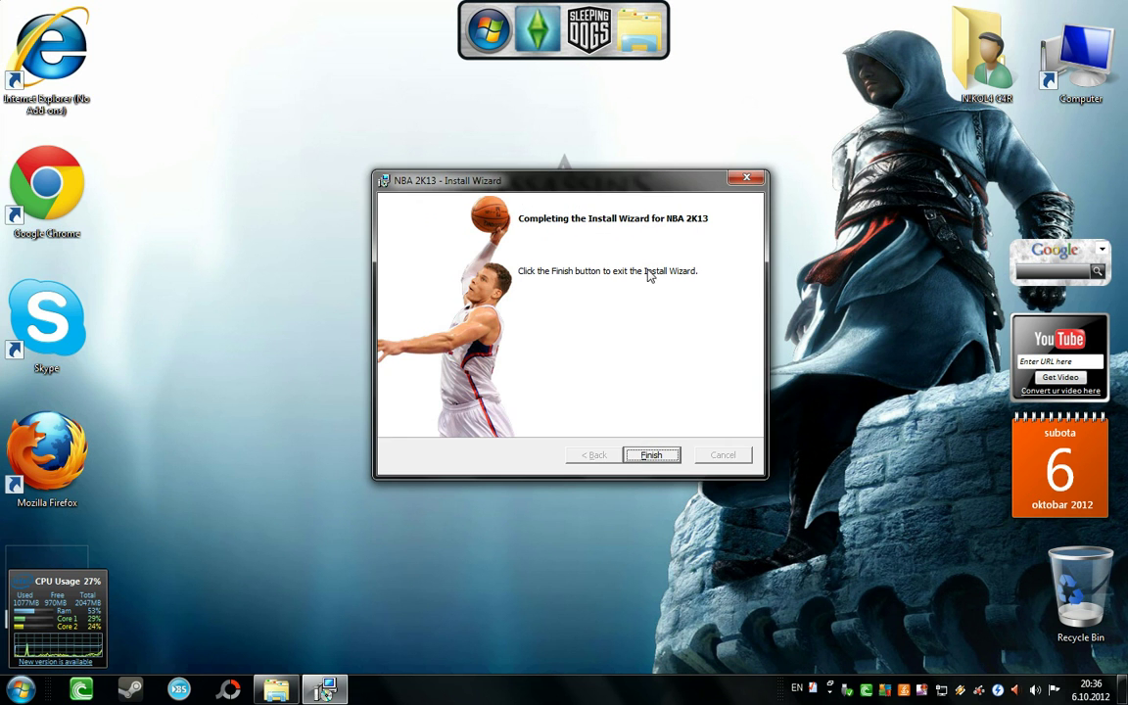
click(654, 456)
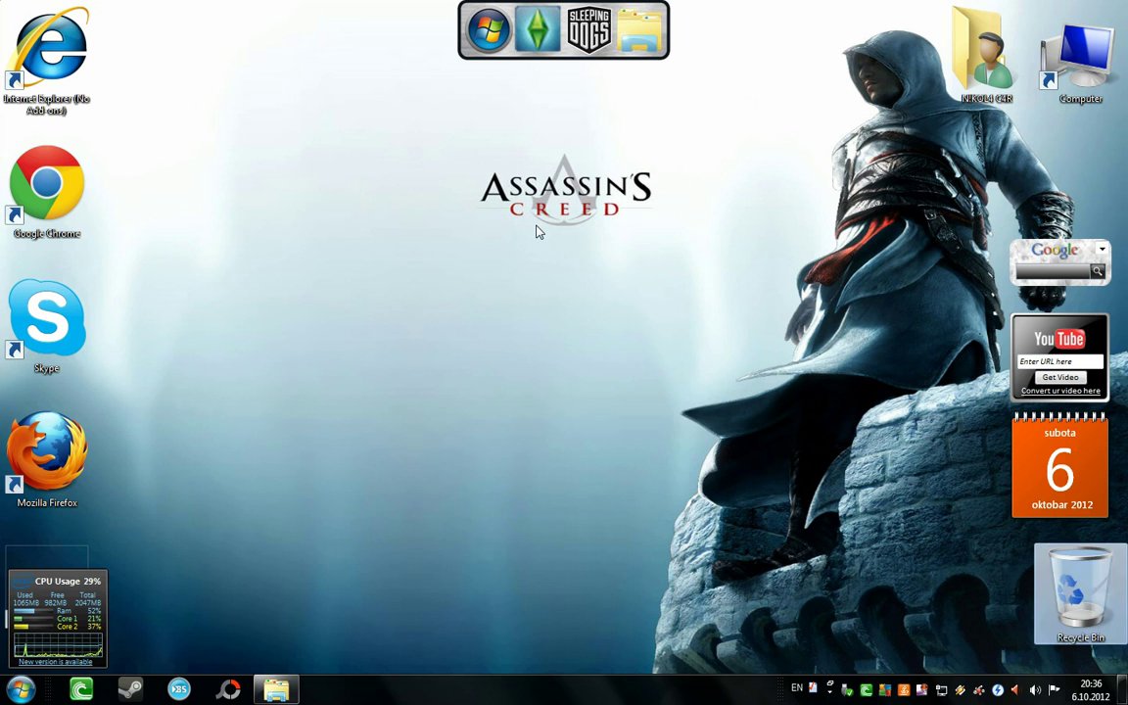
Step: Refresh the desktop and move the new NBA 2K13 shortcut to the desktop centre
right_click(538, 227)
click(593, 294)
right_click(595, 288)
click(658, 355)
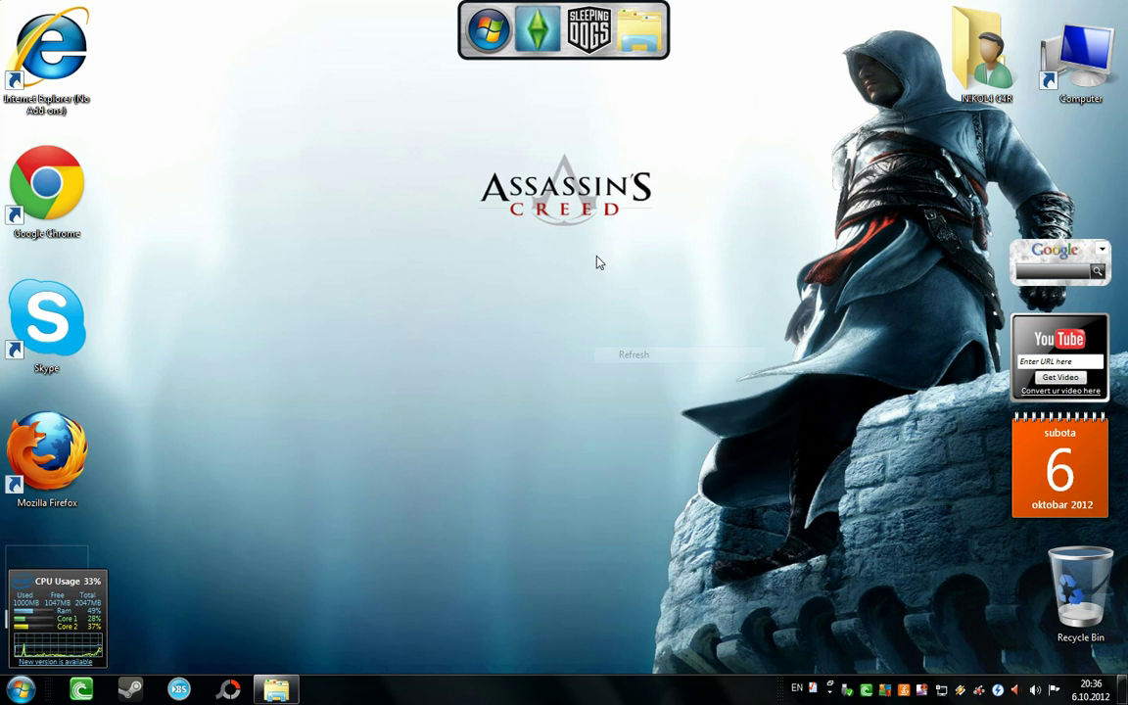
right_click(596, 257)
click(664, 331)
drag(41, 508, 417, 183)
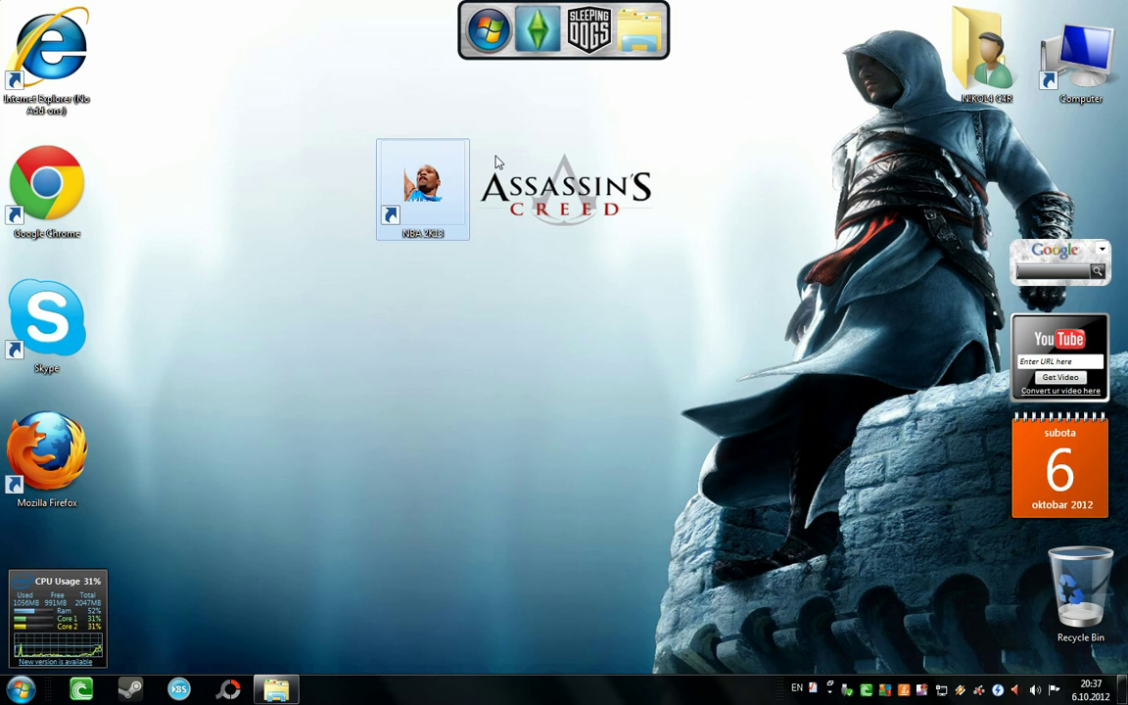
Step: Close the NBA.2K13-RELOADED folder and open Computer to the mounted NBA 2K13 drive F:
click(276, 690)
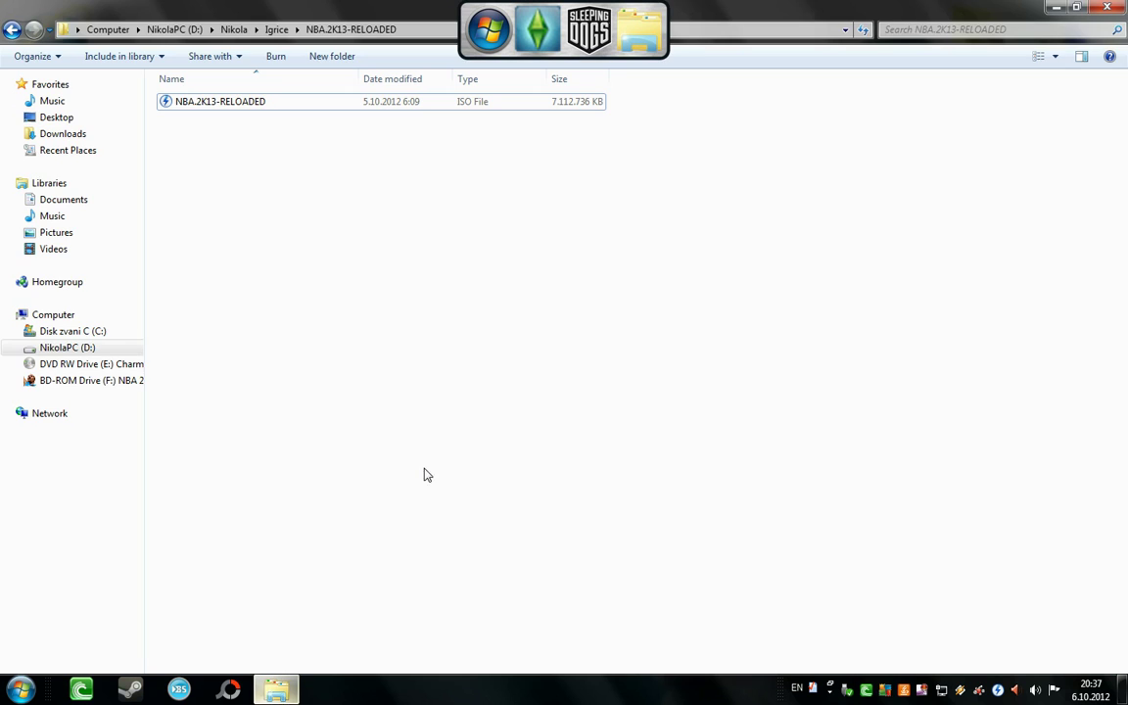
key(alt+F4)
right_click(716, 227)
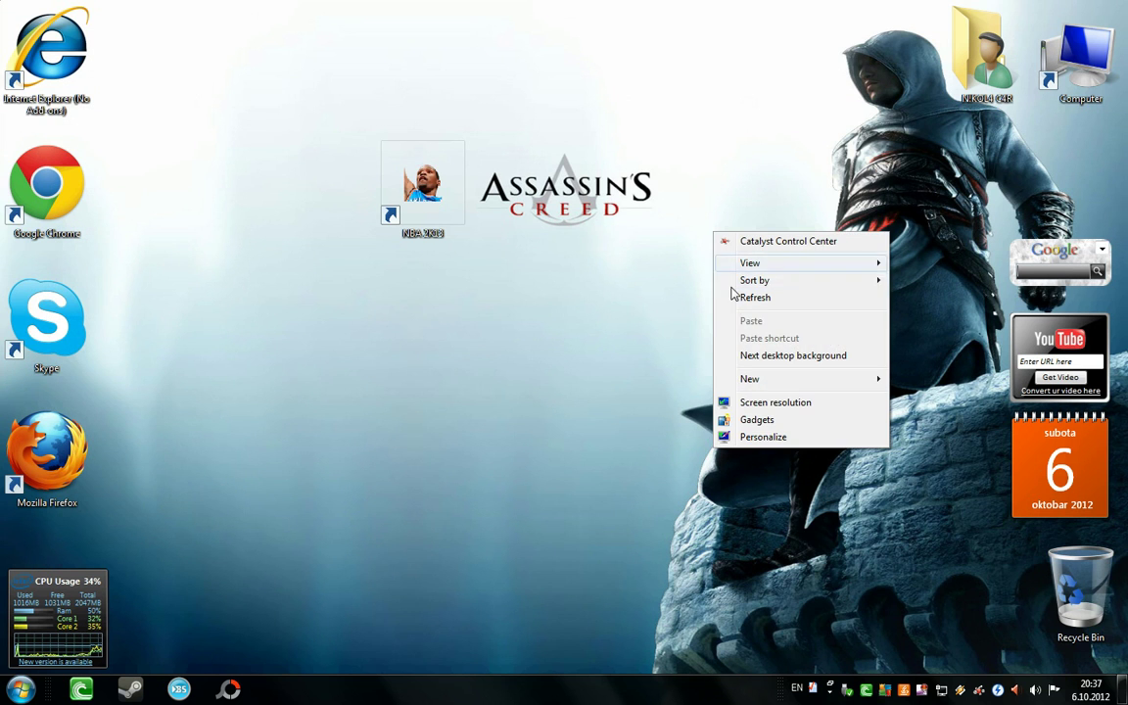
click(737, 298)
double_click(1070, 37)
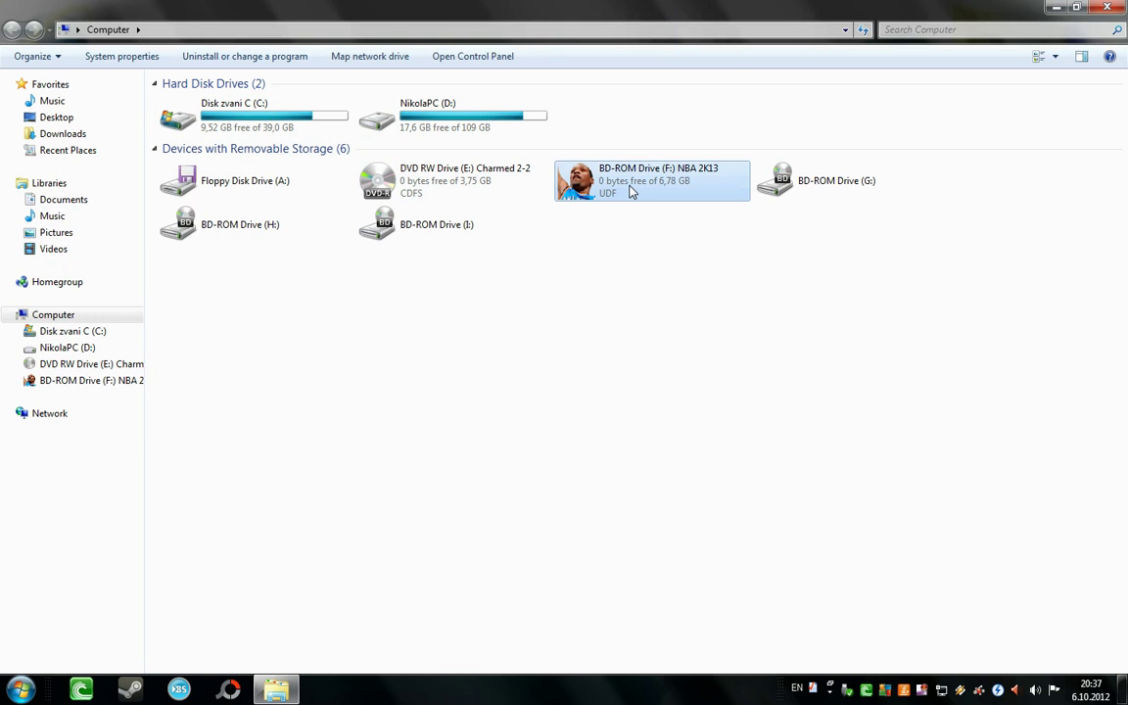
right_click(631, 192)
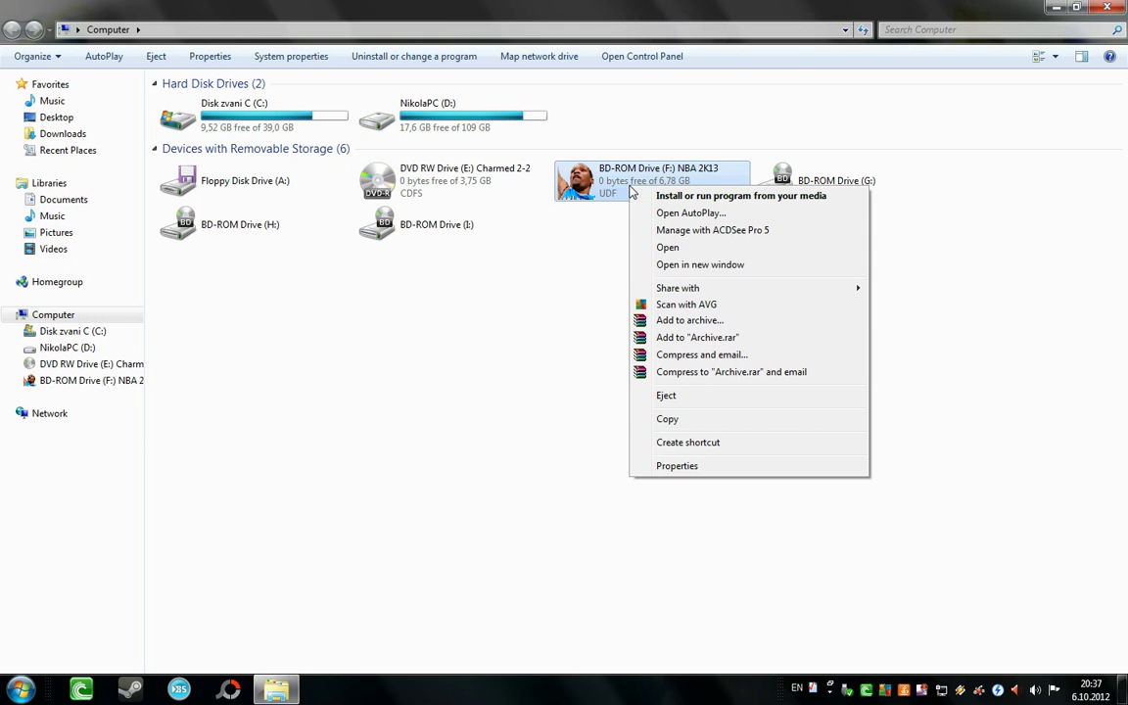
Step: Copy the nba2k13 and rld files from the crack folder on drive F:
click(677, 253)
scroll(177, 284, down, 2)
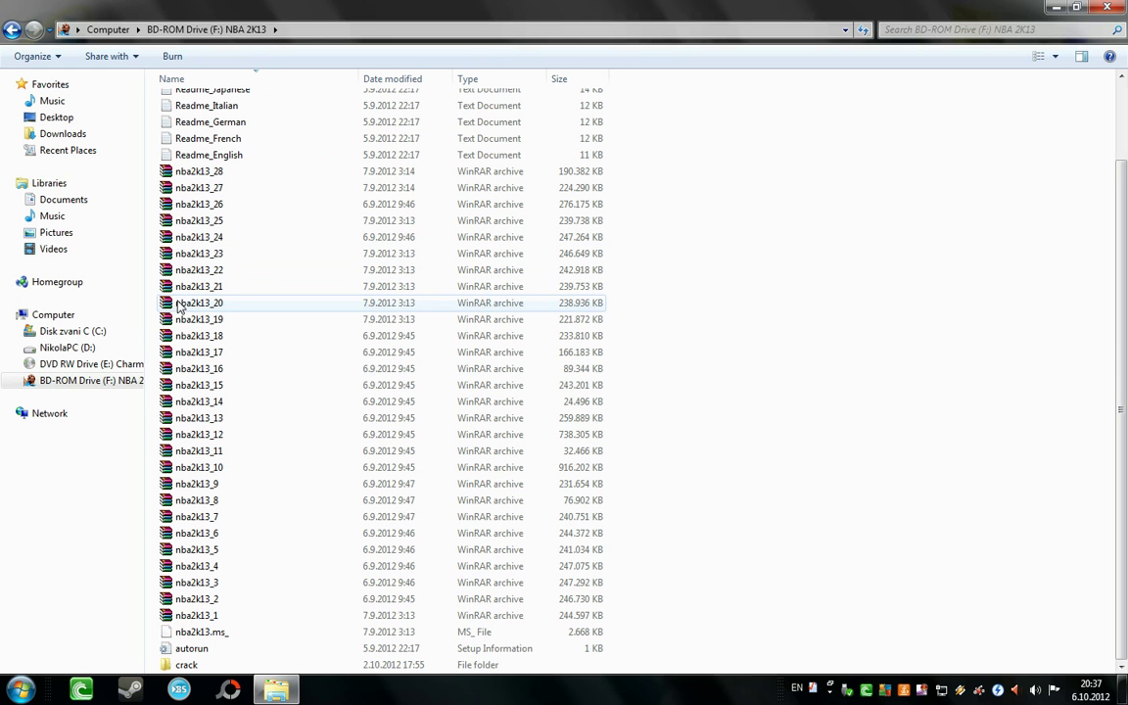
double_click(172, 668)
drag(335, 307, 195, 108)
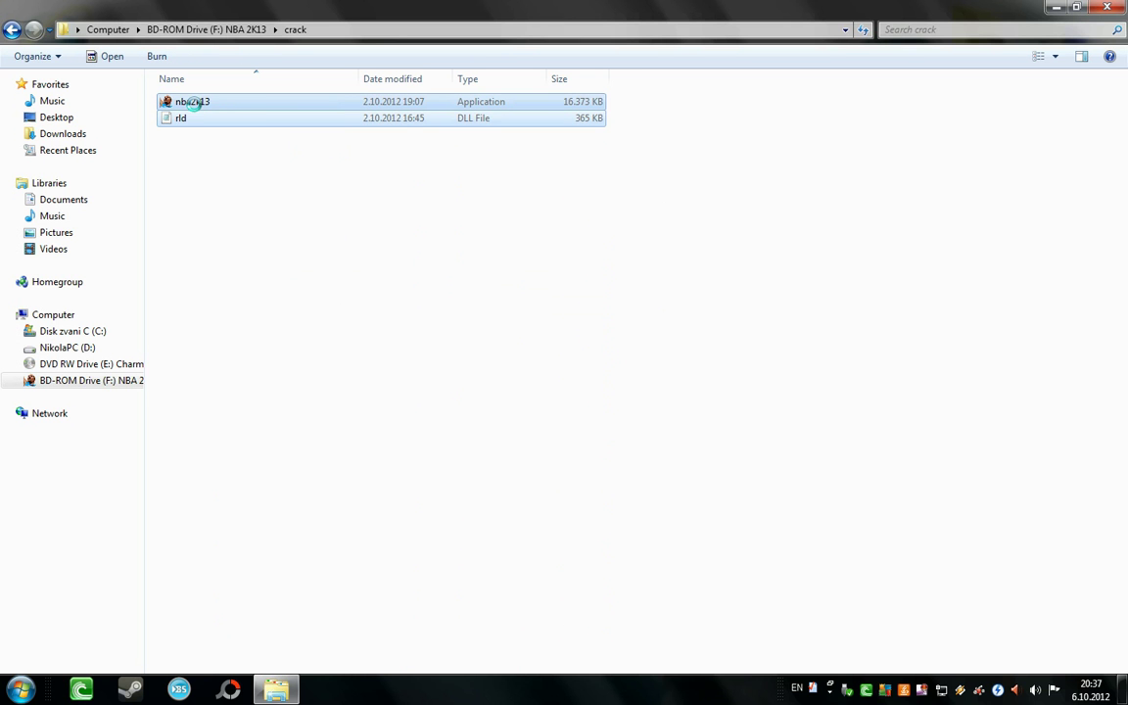
right_click(195, 108)
click(232, 253)
Step: Close the disc window and bring up the NBA 2K13 desktop shortcut's menu
click(1107, 7)
click(396, 183)
right_click(438, 195)
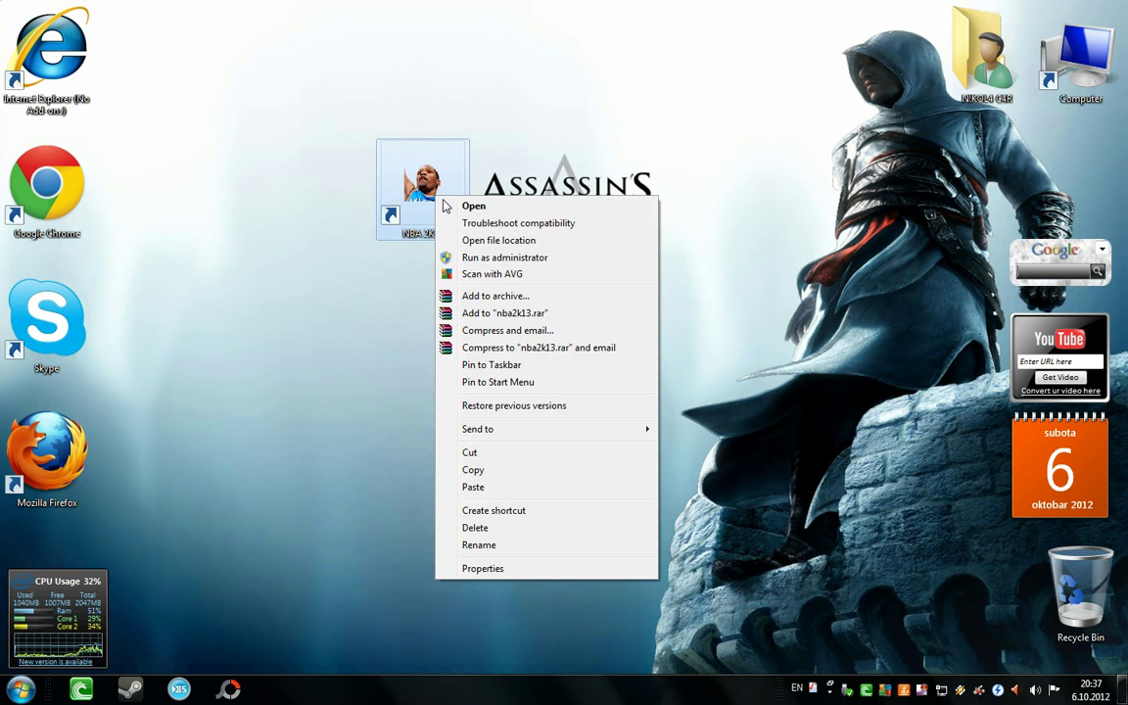
Step: Paste the crack files into D:\PC Games\NBA 2K13, applying one choice to the nba2k13.exe conflict
click(468, 239)
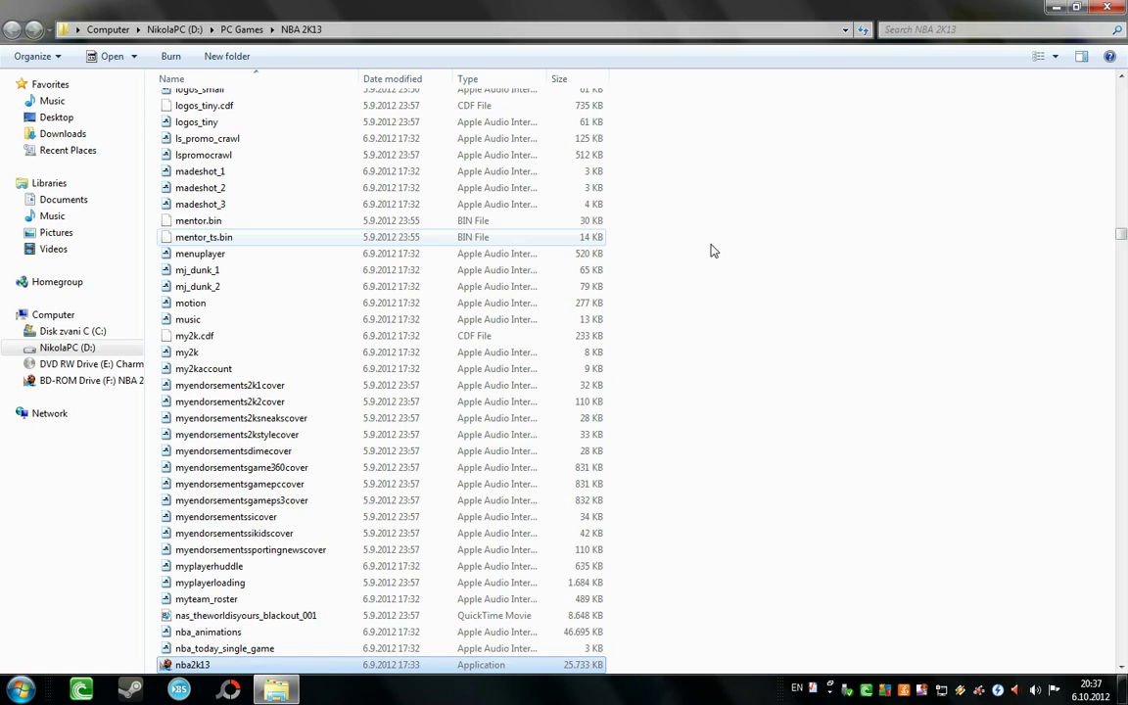
right_click(752, 140)
click(789, 269)
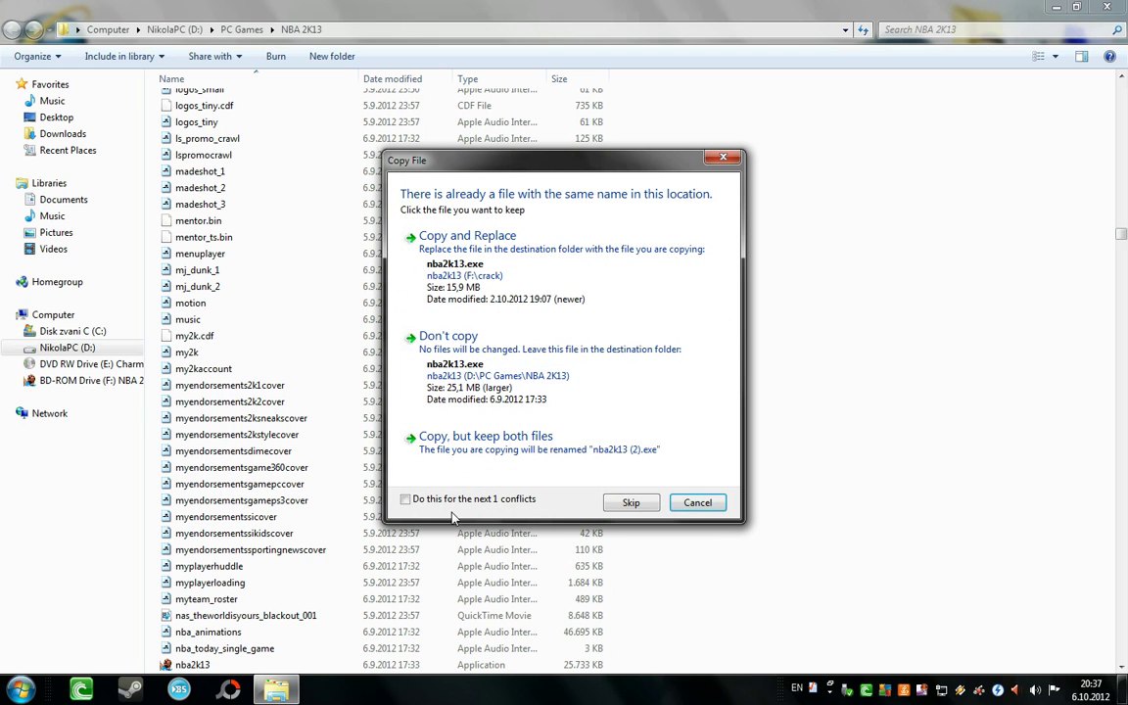
click(434, 503)
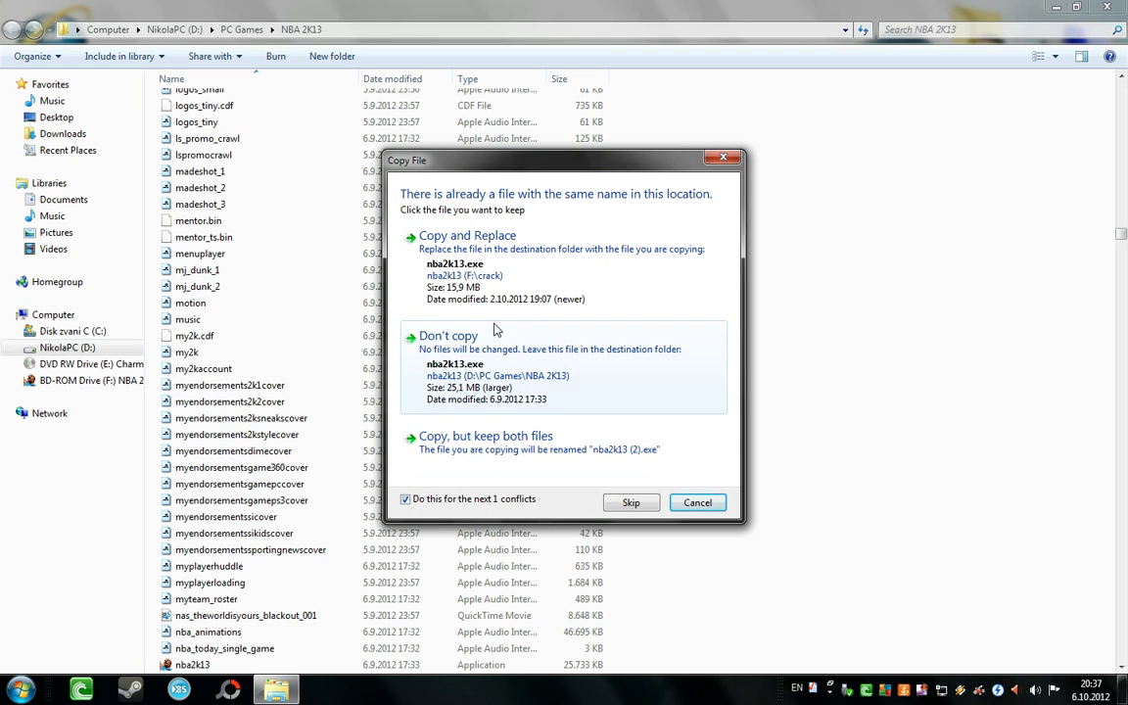